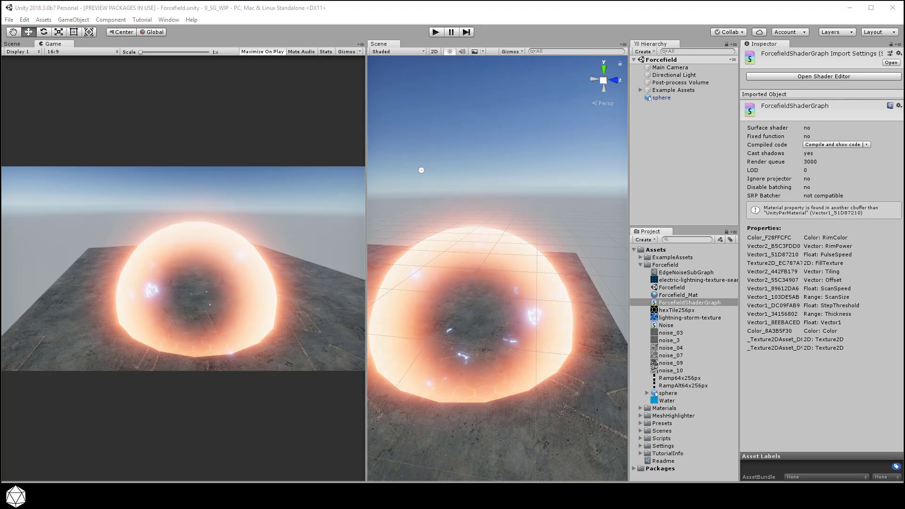
# - Play the finished forcefield scene, then zoom into the electricalTileable.jpg texture photo
pyautogui.click(435, 31)
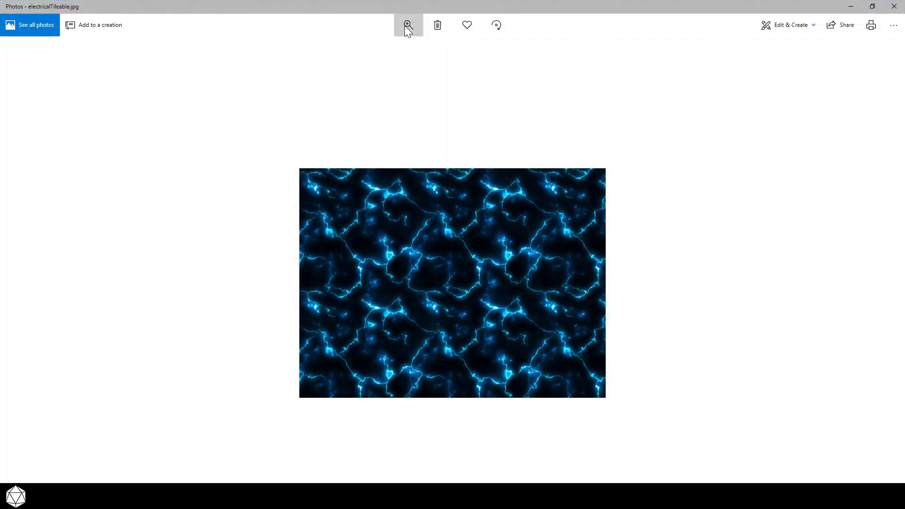
pyautogui.click(407, 25)
pyautogui.moveTo(369, 47); pyautogui.dragTo(383, 49)
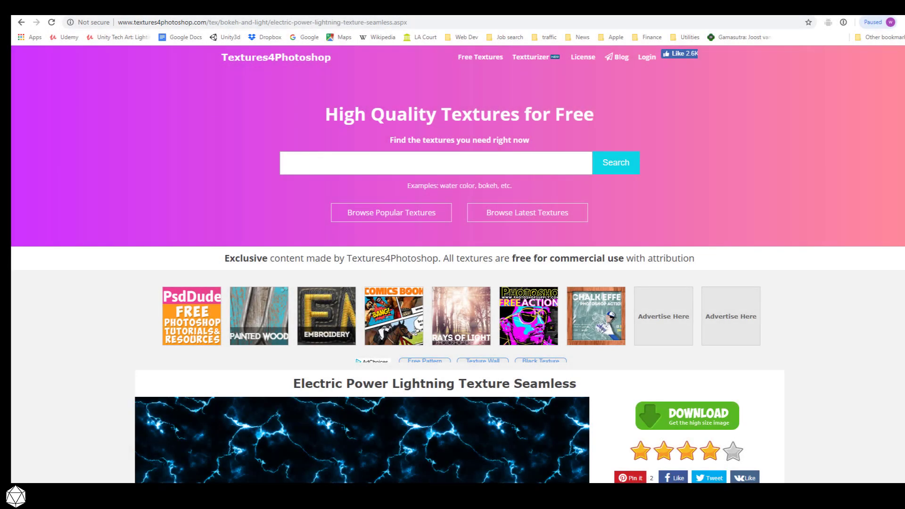
# - Scroll down to the Electric Power Lightning Texture Seamless image and its Download button
pyautogui.scroll(-5, 452, 264)
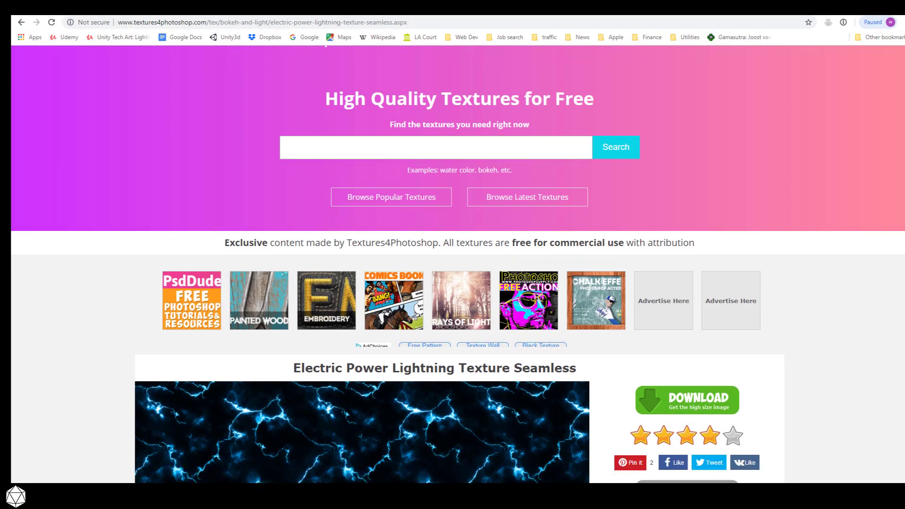
pyautogui.scroll(-2, 902, 233)
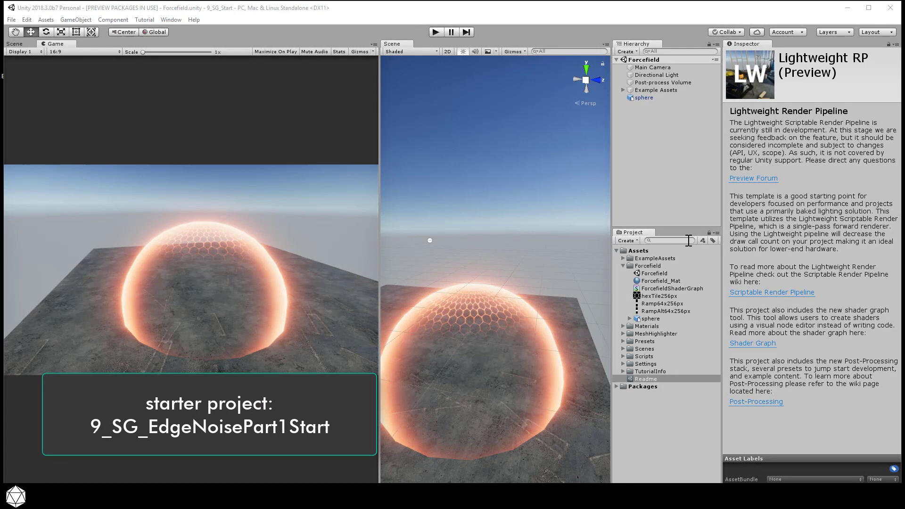
# - Import electric-lightning-texture-seamless.jpg into the Forcefield folder through Assets > Import New Asset
pyautogui.click(674, 267)
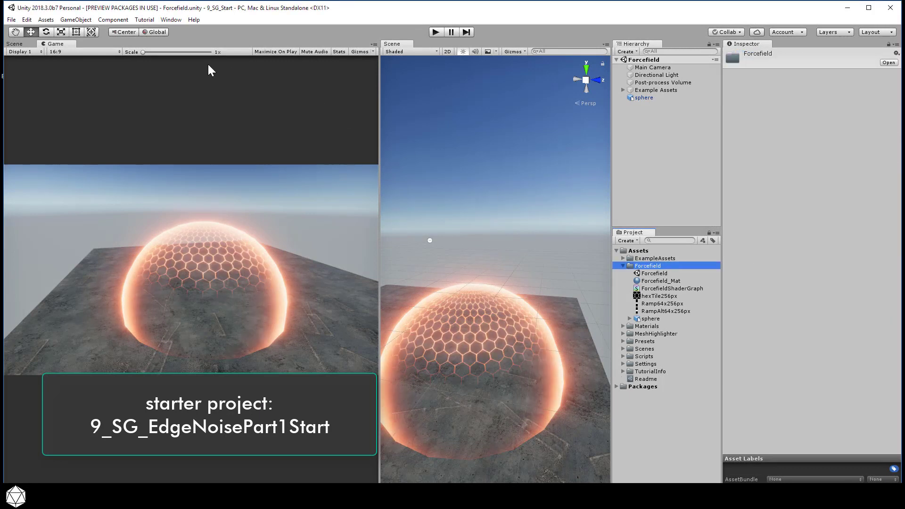
pyautogui.click(43, 21)
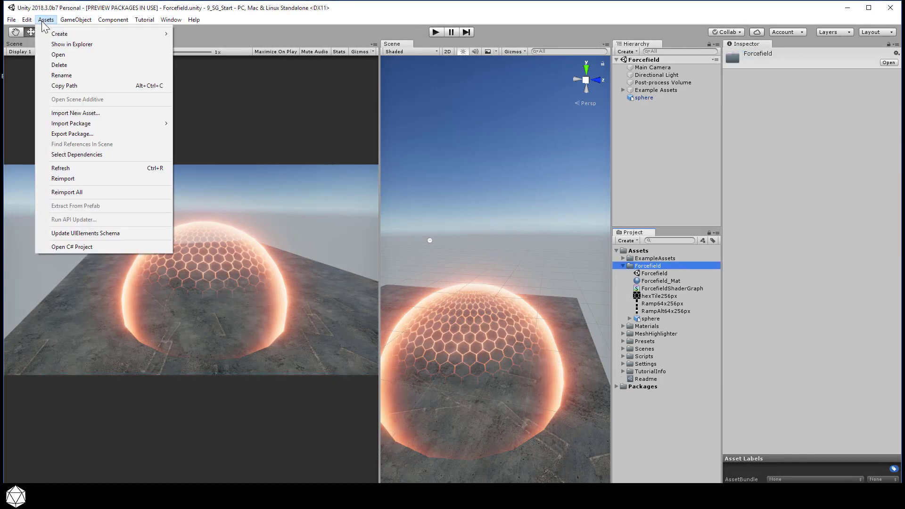
pyautogui.click(106, 112)
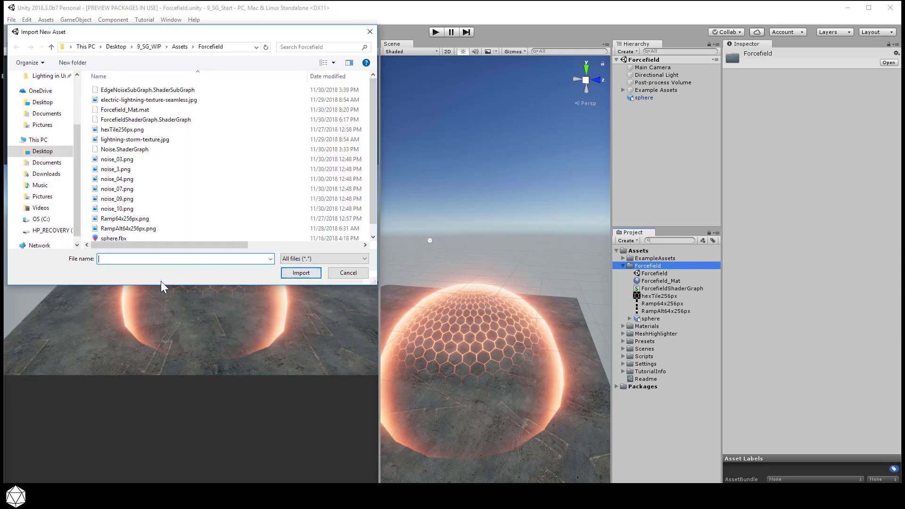
pyautogui.click(171, 101)
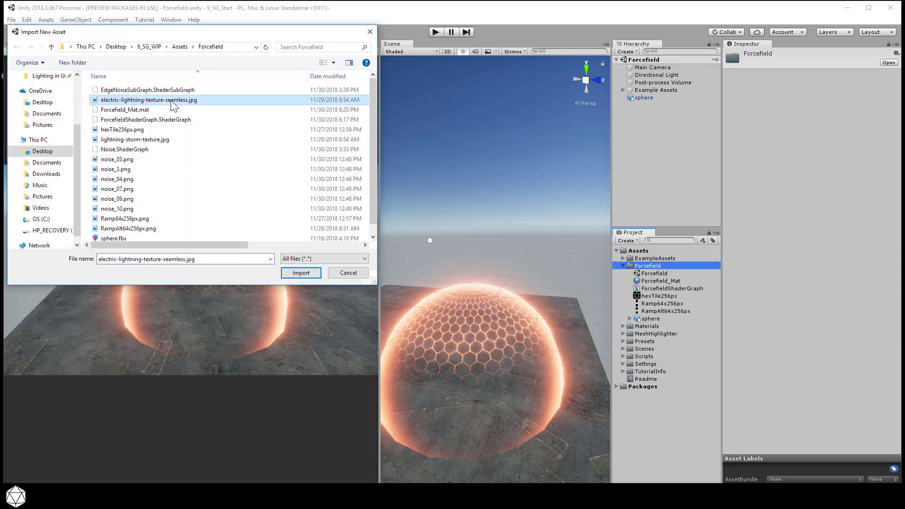
pyautogui.click(301, 272)
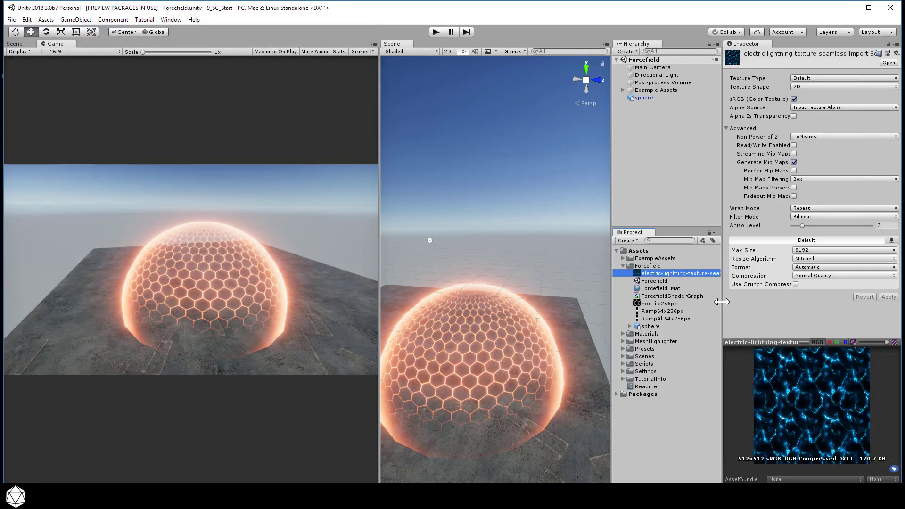
pyautogui.moveTo(813, 342); pyautogui.dragTo(814, 222)
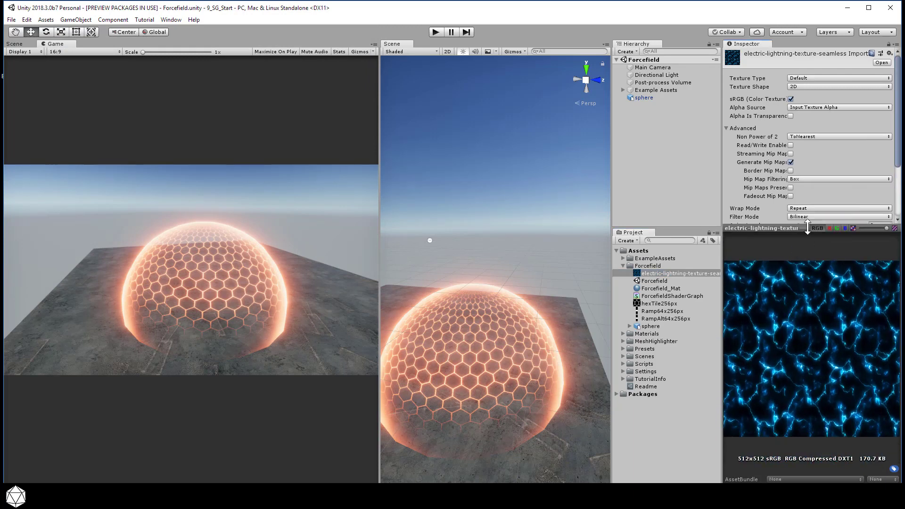
pyautogui.moveTo(808, 228); pyautogui.dragTo(808, 293)
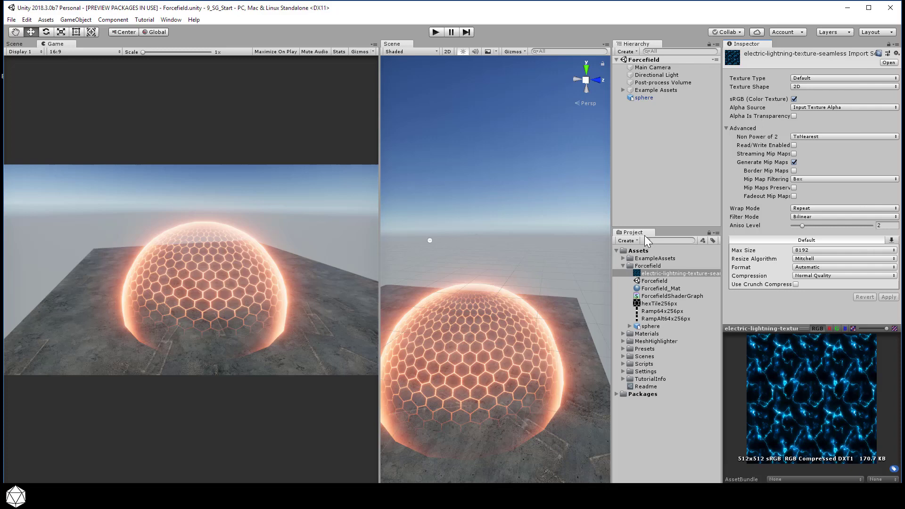
# - Create a Shader Sub Graph in the Forcefield folder named EdgeNoiseSubGraph
pyautogui.click(649, 267)
pyautogui.rightClick(649, 266)
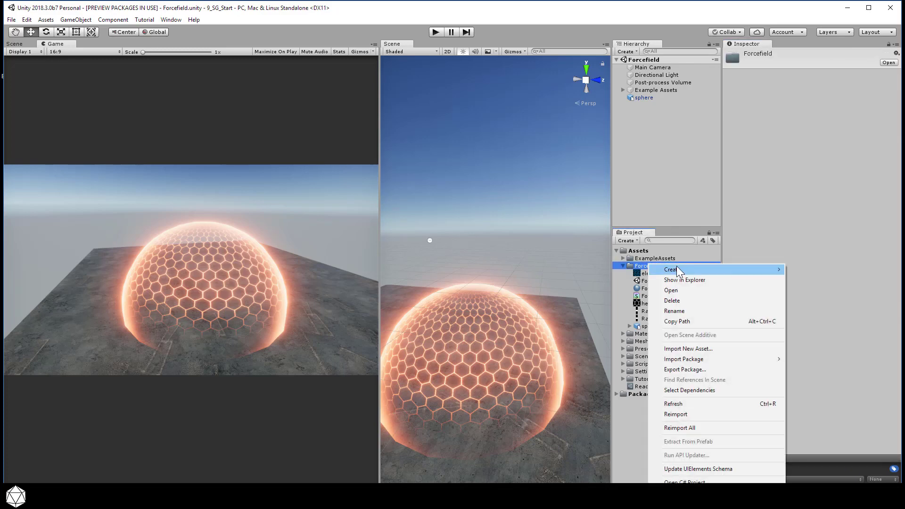
pyautogui.moveTo(677, 269)
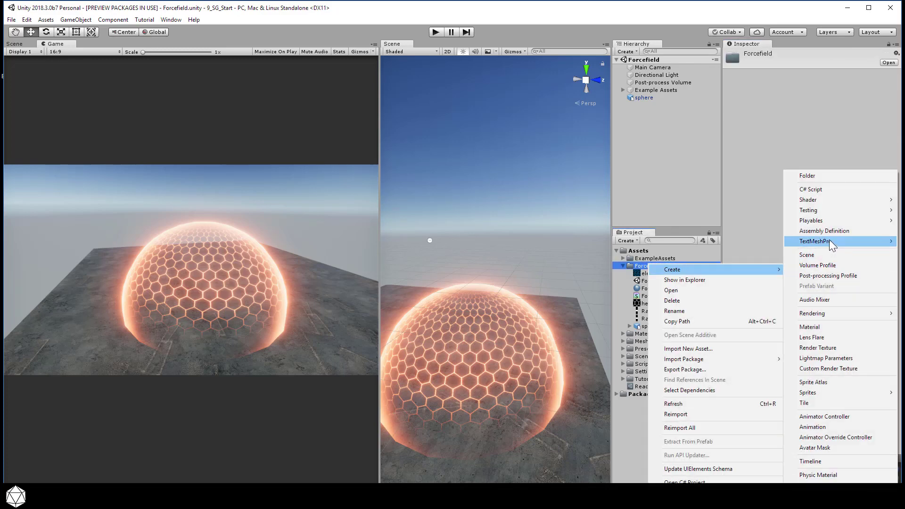
pyautogui.moveTo(831, 202)
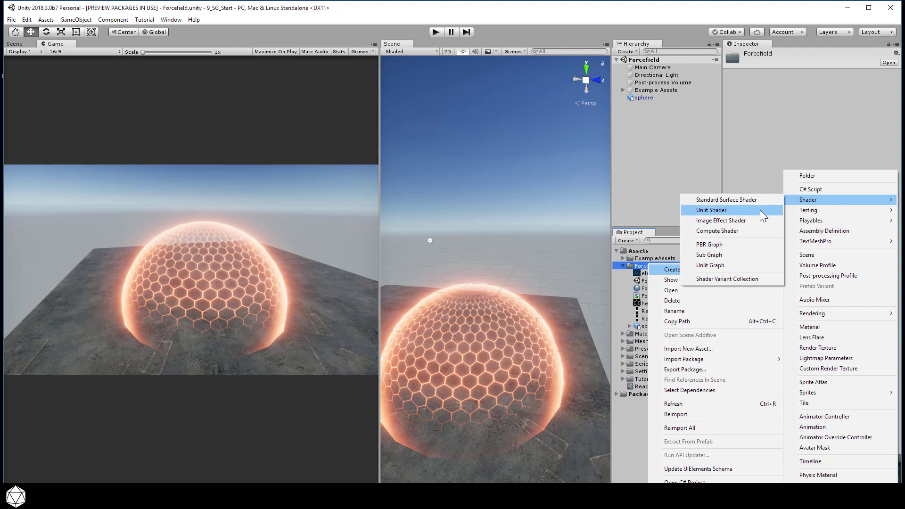
pyautogui.click(746, 254)
pyautogui.write('Edg')
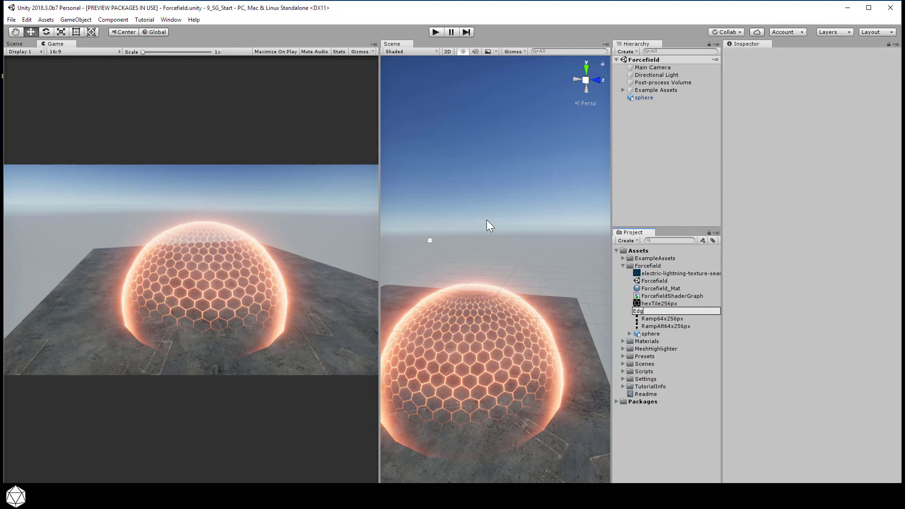
pyautogui.write('eNoiseSubGraph')
pyautogui.press('Return')
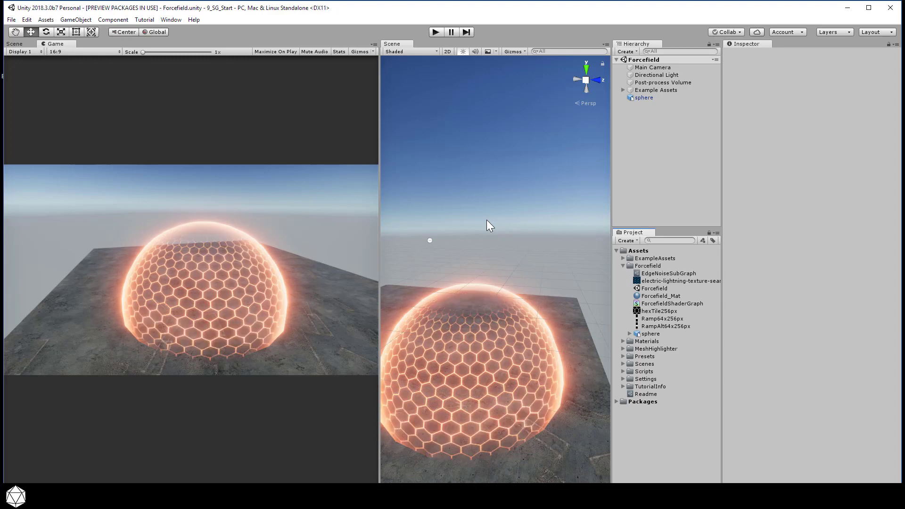
# - Open EdgeNoiseSubGraph and add a Texture 2D Asset node holding electric-lightning-texture-seamless
pyautogui.doubleClick(663, 273)
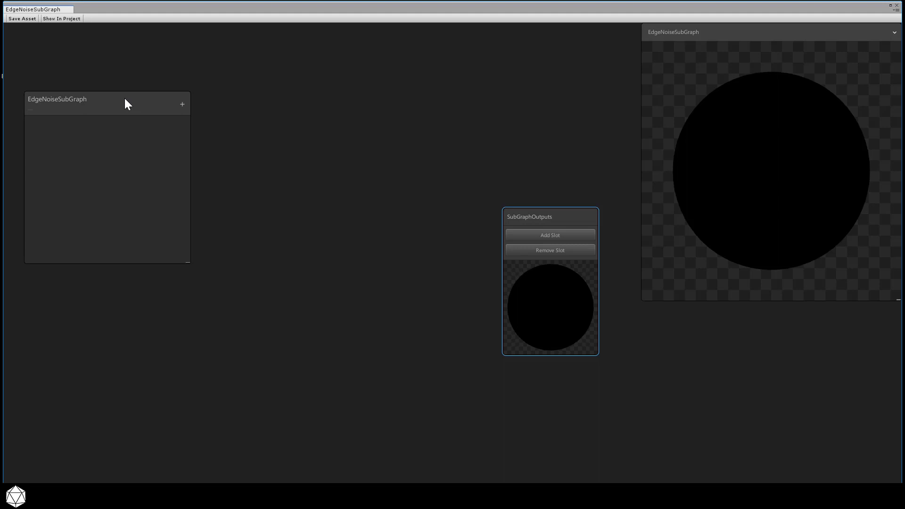
pyautogui.moveTo(125, 102); pyautogui.dragTo(123, 295)
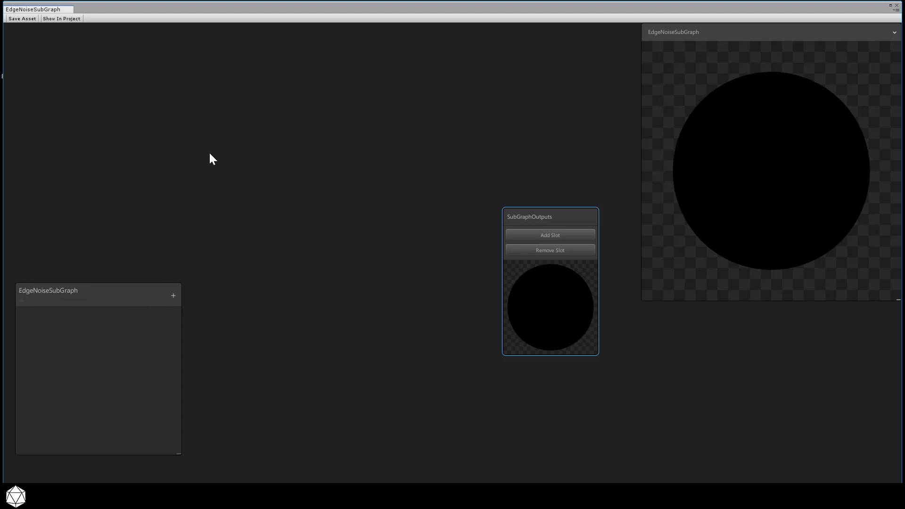
pyautogui.rightClick(112, 71)
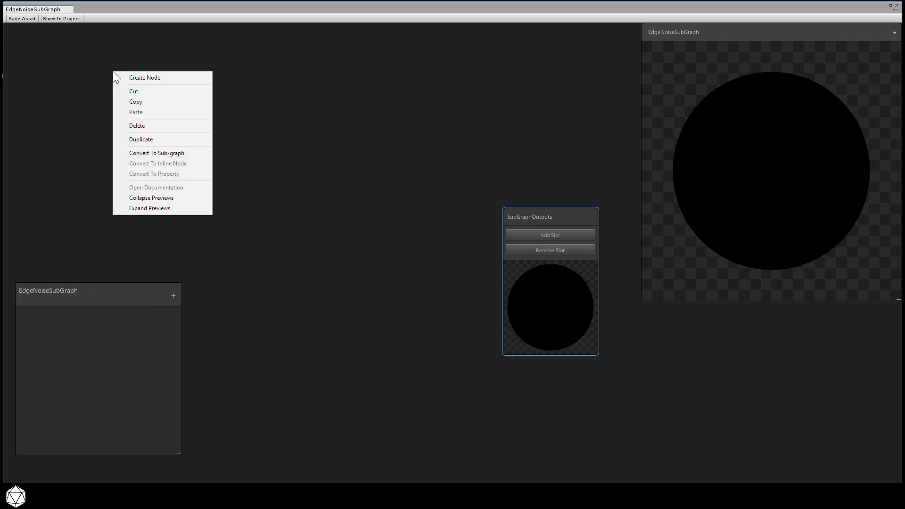
pyautogui.click(136, 77)
pyautogui.click(123, 112)
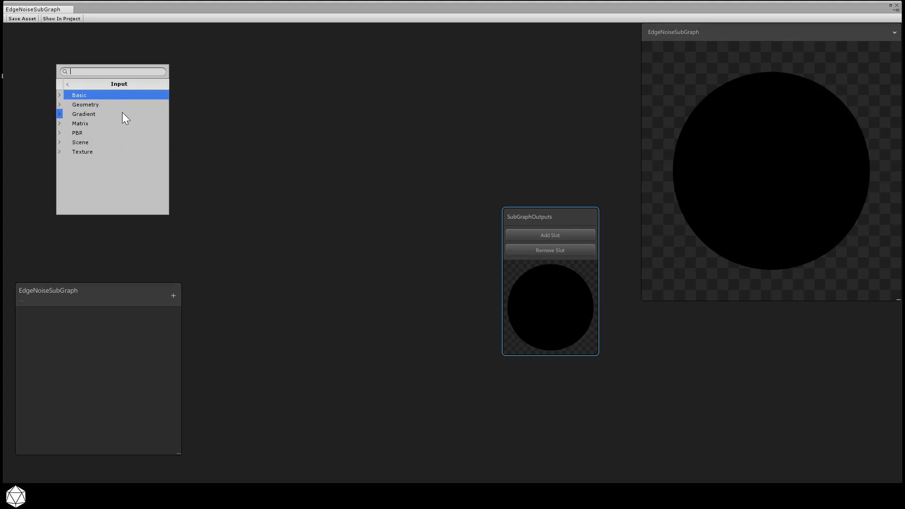
pyautogui.click(112, 148)
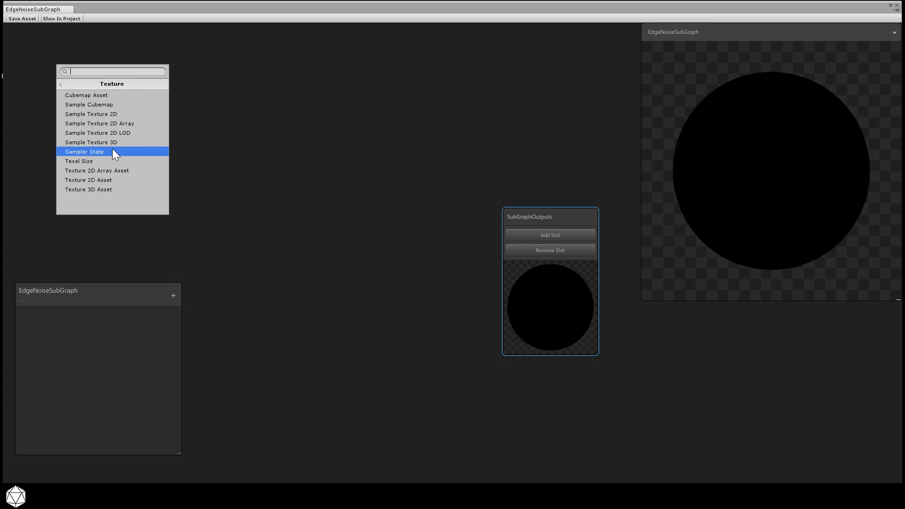
pyautogui.click(116, 181)
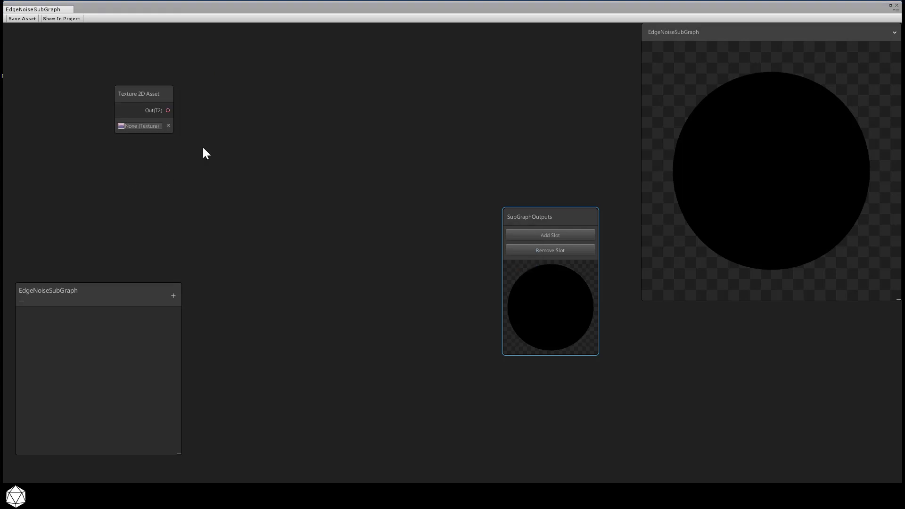
pyautogui.click(168, 125)
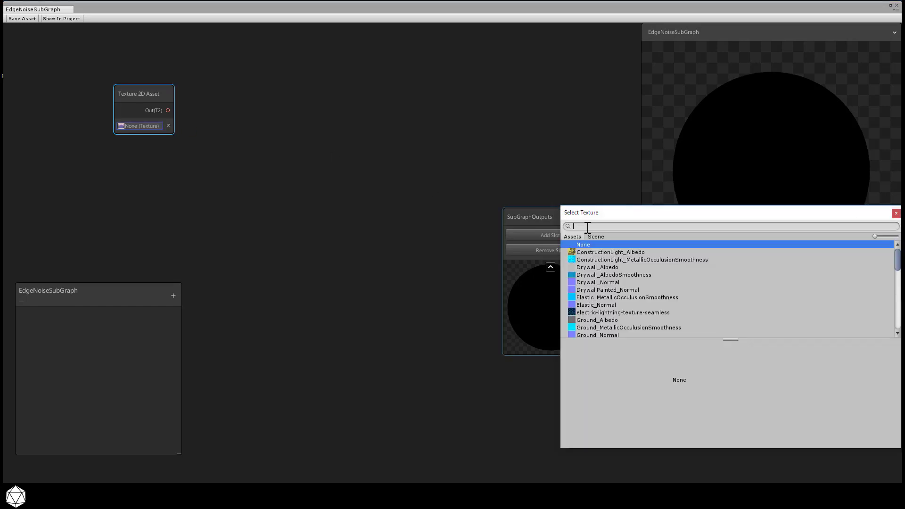
pyautogui.click(627, 313)
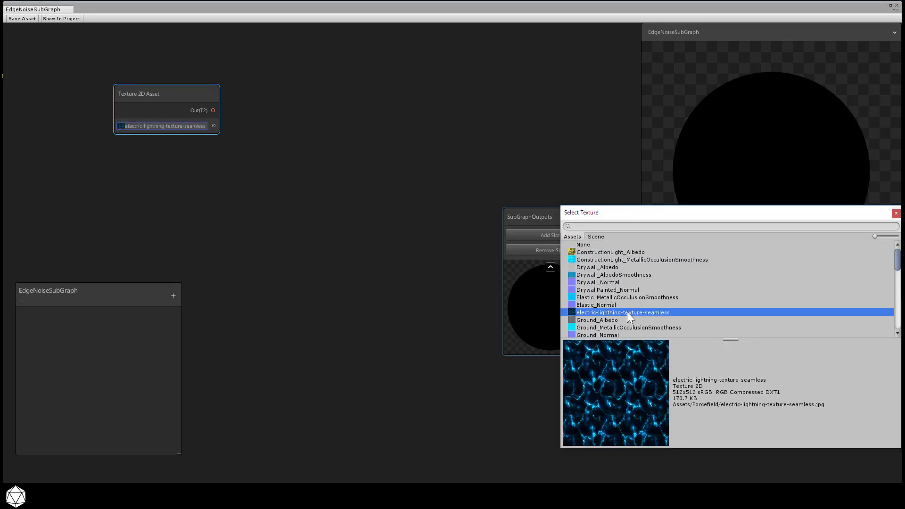
pyautogui.click(627, 312)
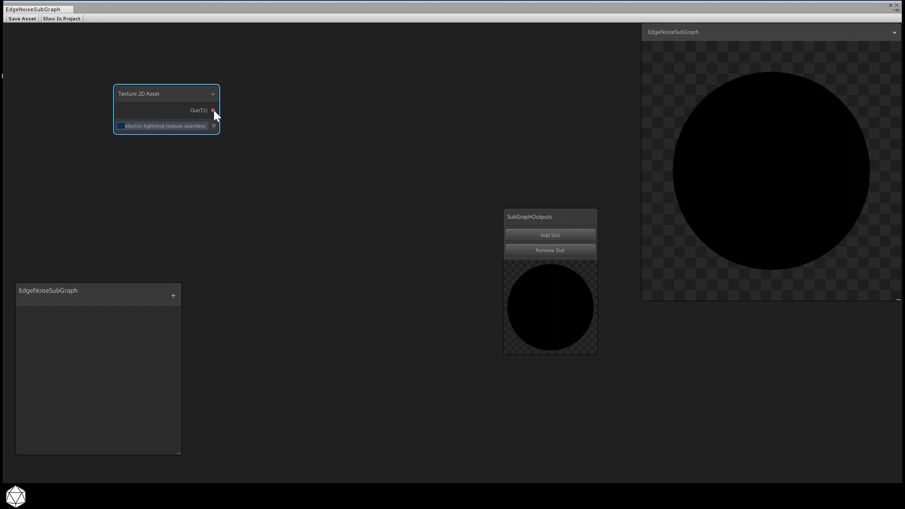
# - Feed the texture asset into a new connected Sample Texture 2D node
pyautogui.moveTo(214, 110); pyautogui.dragTo(259, 109)
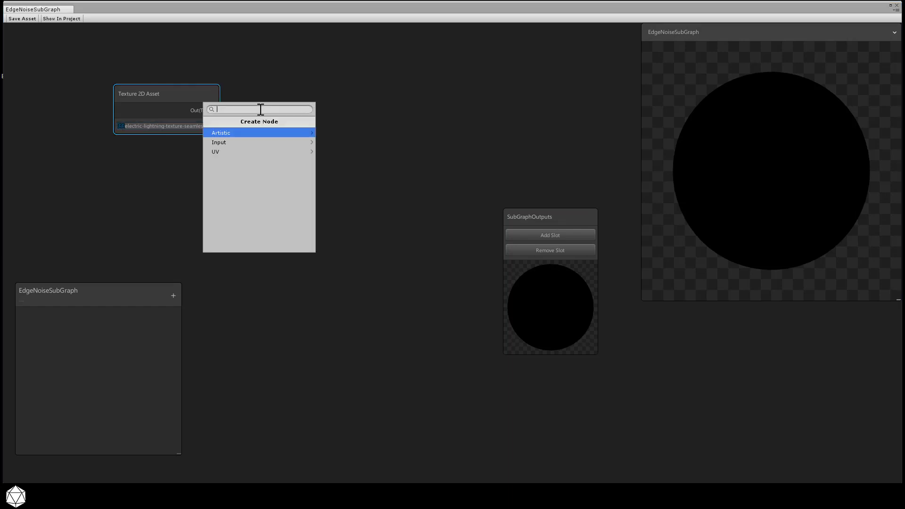
pyautogui.click(259, 143)
pyautogui.click(259, 133)
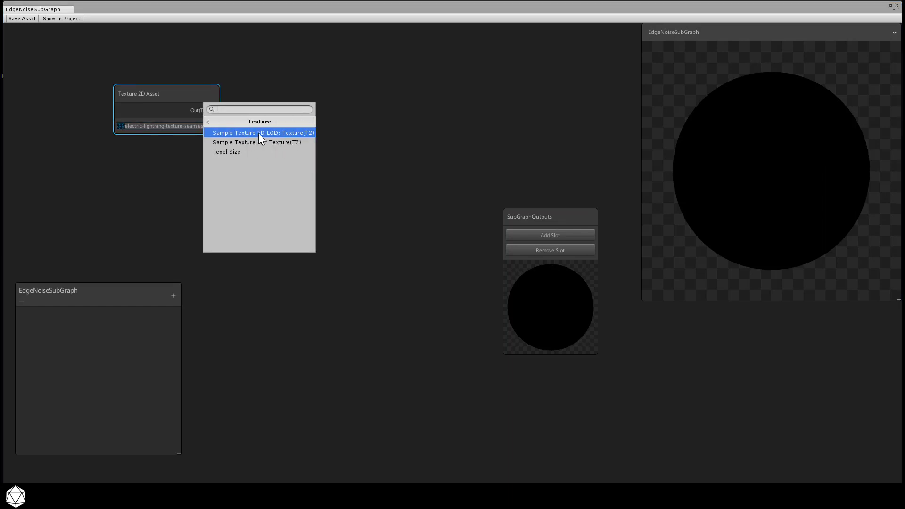
pyautogui.click(266, 142)
pyautogui.moveTo(287, 107); pyautogui.dragTo(296, 96)
# - Add a Tiling And Offset node from the UV group and collapse its preview
pyautogui.rightClick(115, 156)
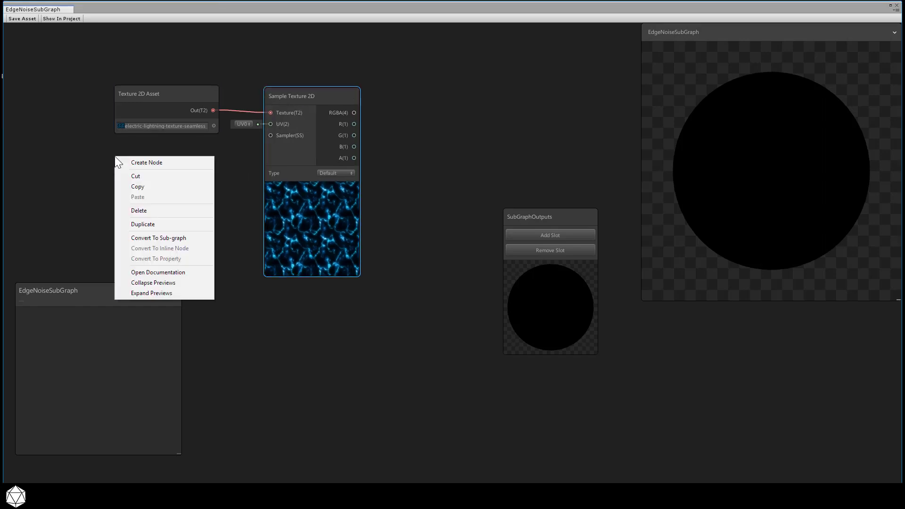
pyautogui.click(130, 161)
pyautogui.click(119, 235)
pyautogui.click(141, 227)
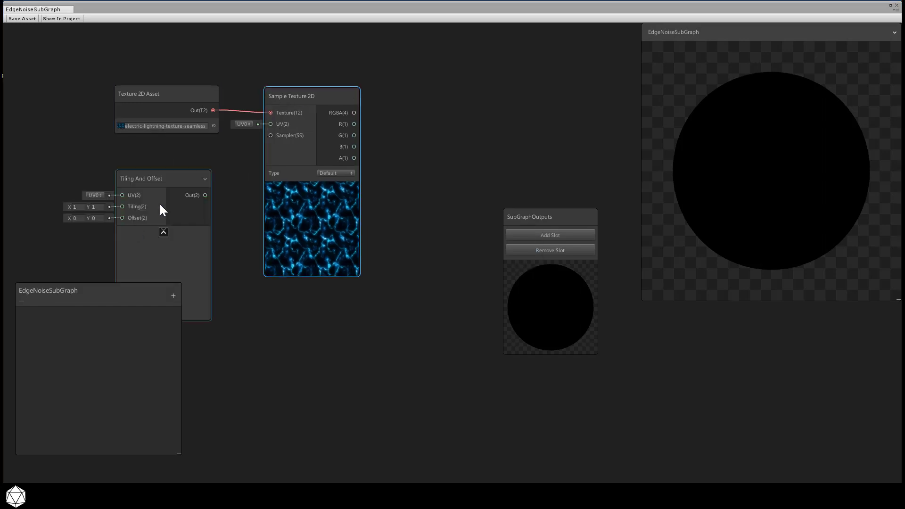
pyautogui.moveTo(178, 177); pyautogui.dragTo(189, 162)
pyautogui.moveTo(105, 287); pyautogui.dragTo(103, 316)
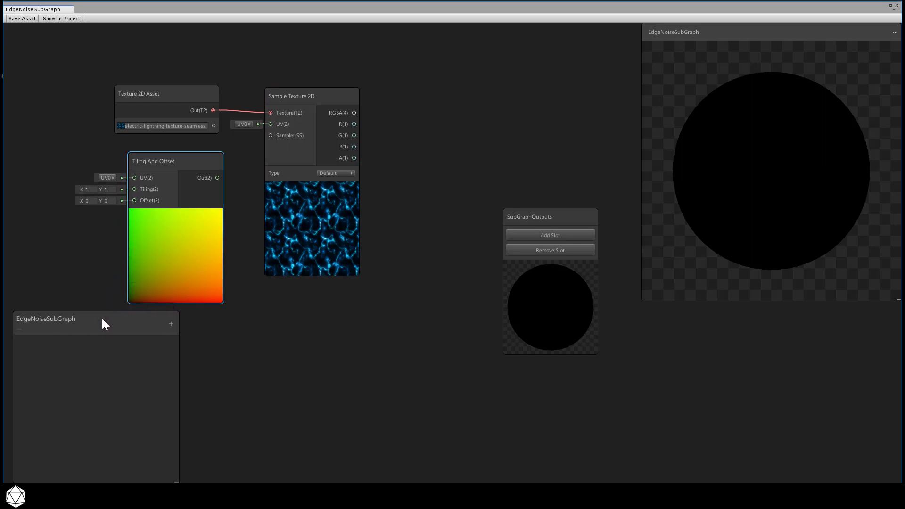
pyautogui.click(175, 215)
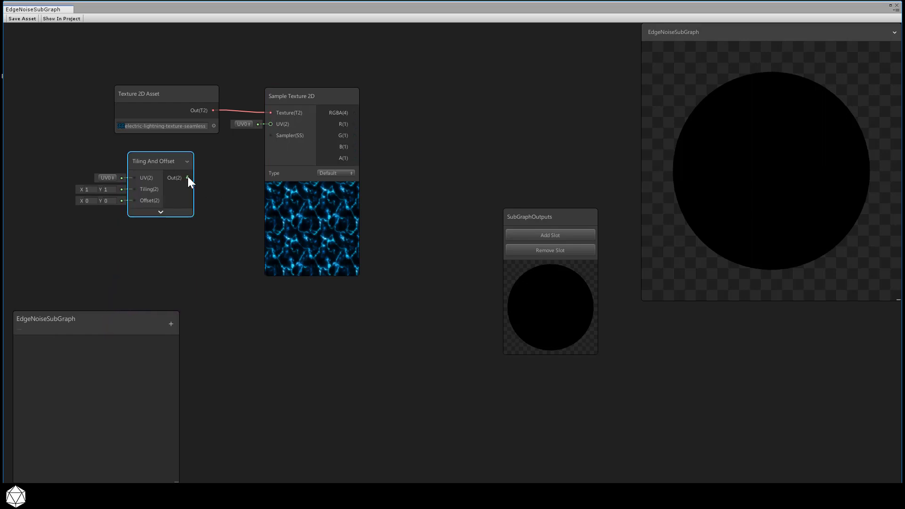
# - Wire Tiling And Offset into the texture's UV and add a Vector2 property Tiling defaulting to 1, 1
pyautogui.moveTo(188, 177); pyautogui.dragTo(259, 128)
pyautogui.moveTo(162, 155); pyautogui.dragTo(198, 155)
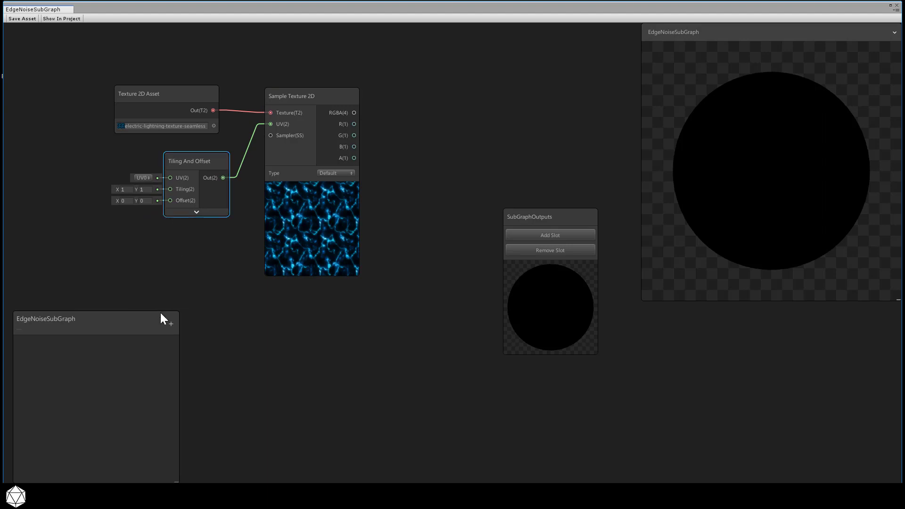
pyautogui.click(171, 324)
pyautogui.click(195, 338)
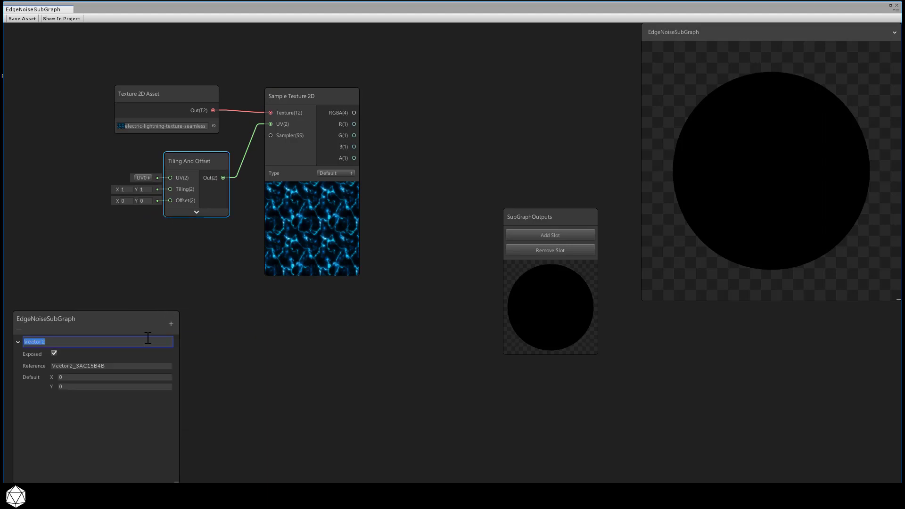
pyautogui.write('Tiling')
pyautogui.press('Return')
pyautogui.click(97, 377)
pyautogui.write('1')
pyautogui.press('Tab')
pyautogui.write('1')
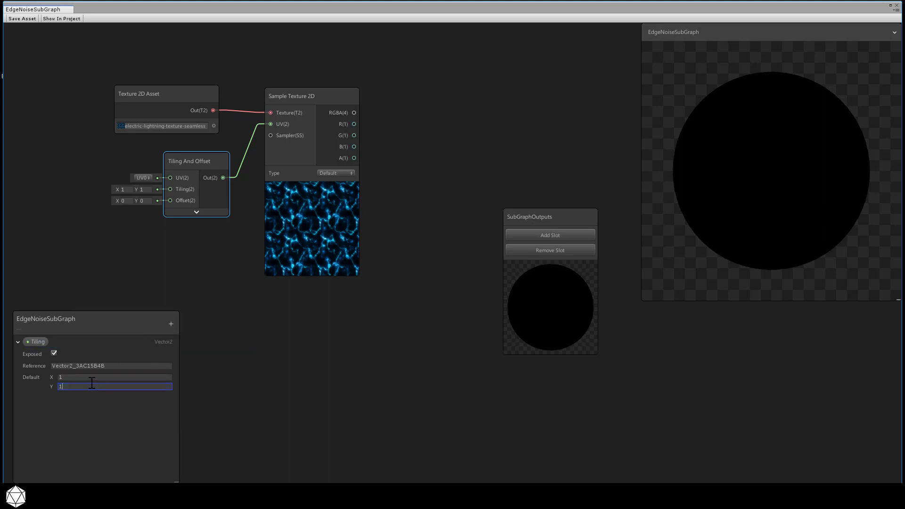
pyautogui.click(91, 377)
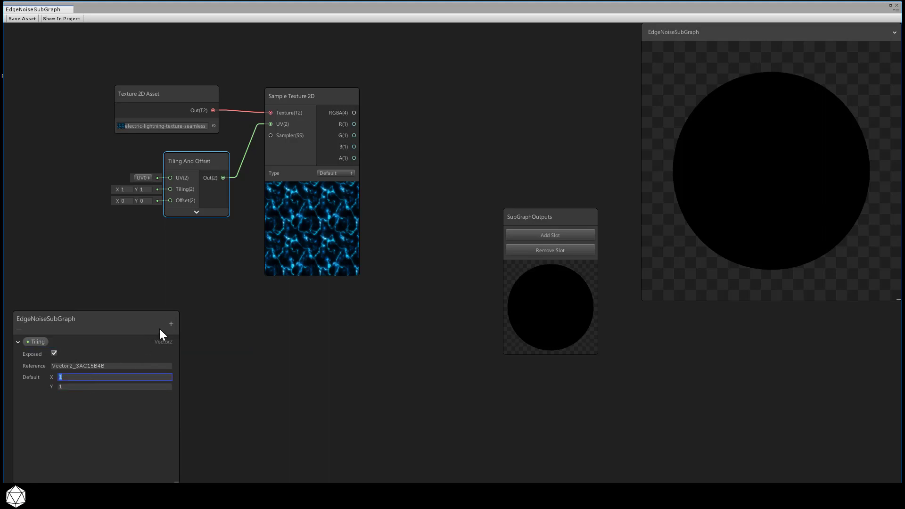
# - Add a Vector2 property Offset and wire both properties into the Tiling And Offset node
pyautogui.click(171, 324)
pyautogui.click(207, 345)
pyautogui.write('Offset')
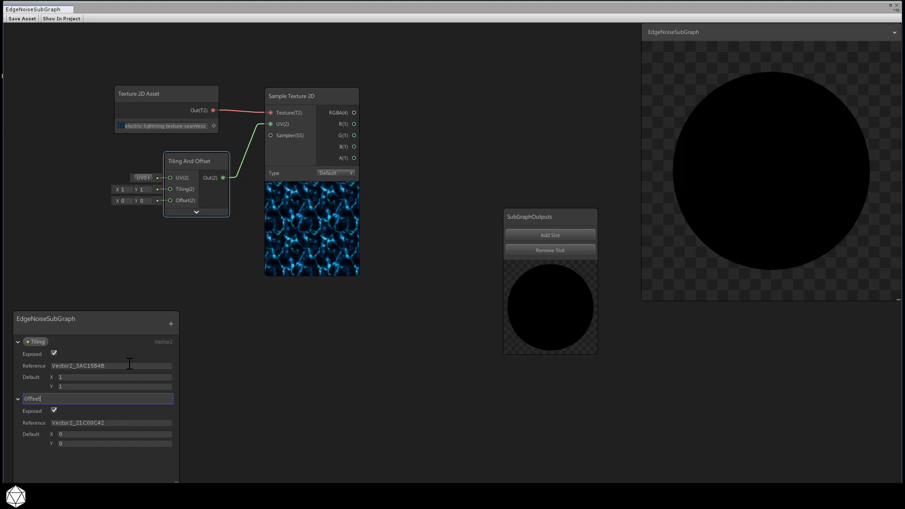
pyautogui.press('Return')
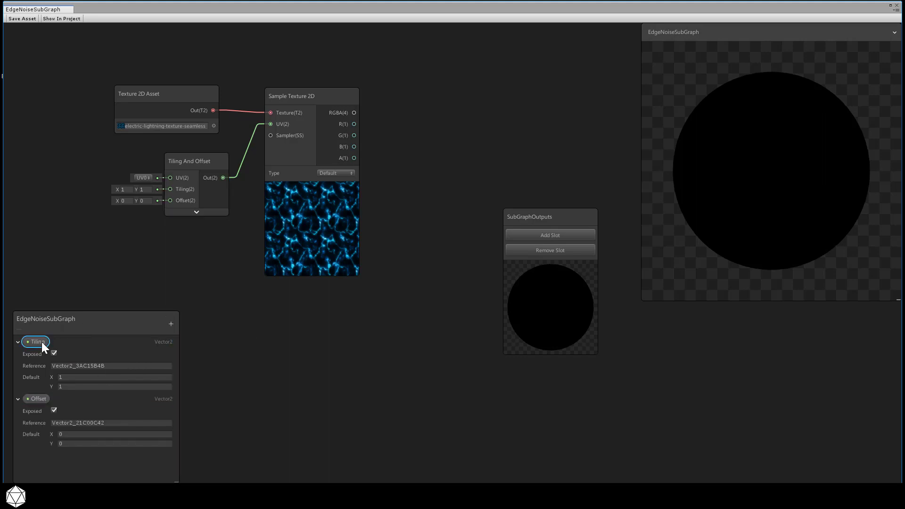
pyautogui.moveTo(40, 341); pyautogui.dragTo(61, 194)
pyautogui.moveTo(38, 399); pyautogui.dragTo(80, 235)
pyautogui.moveTo(80, 200); pyautogui.dragTo(171, 189)
pyautogui.moveTo(104, 243); pyautogui.dragTo(162, 202)
pyautogui.moveTo(60, 193); pyautogui.dragTo(69, 192)
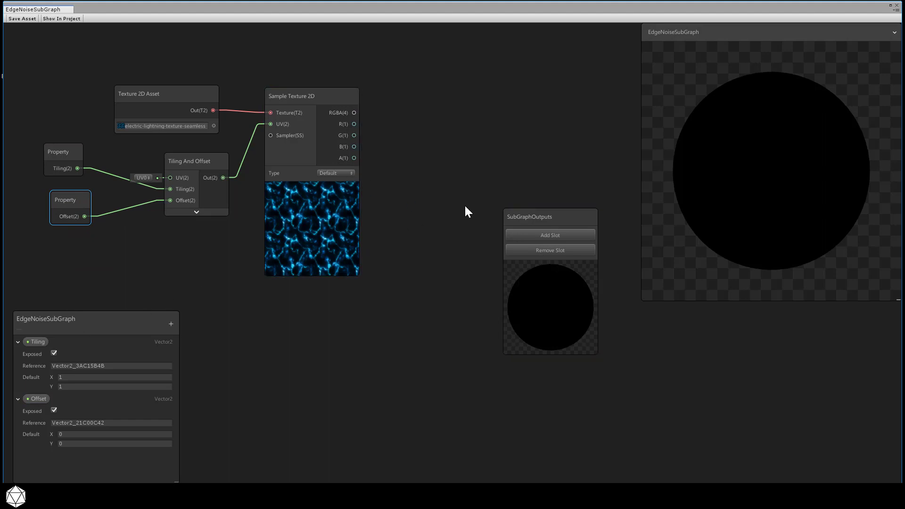
# - Add a Step node from Math > Round and move the SubGraphOutputs node aside
pyautogui.rightClick(426, 126)
pyautogui.click(459, 132)
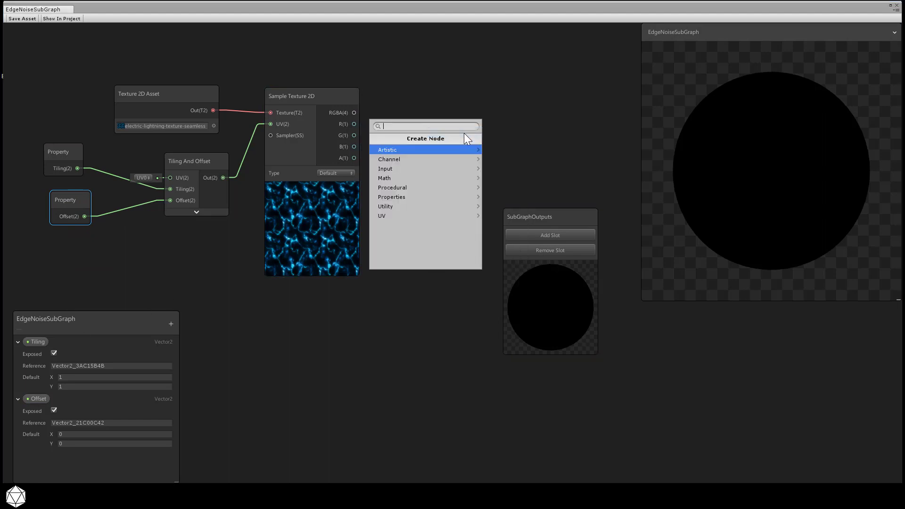
pyautogui.click(422, 178)
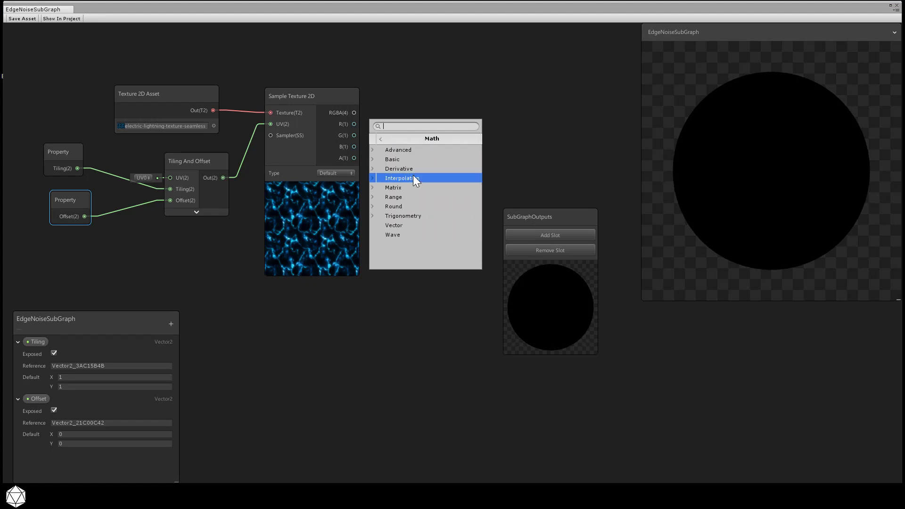
pyautogui.click(406, 203)
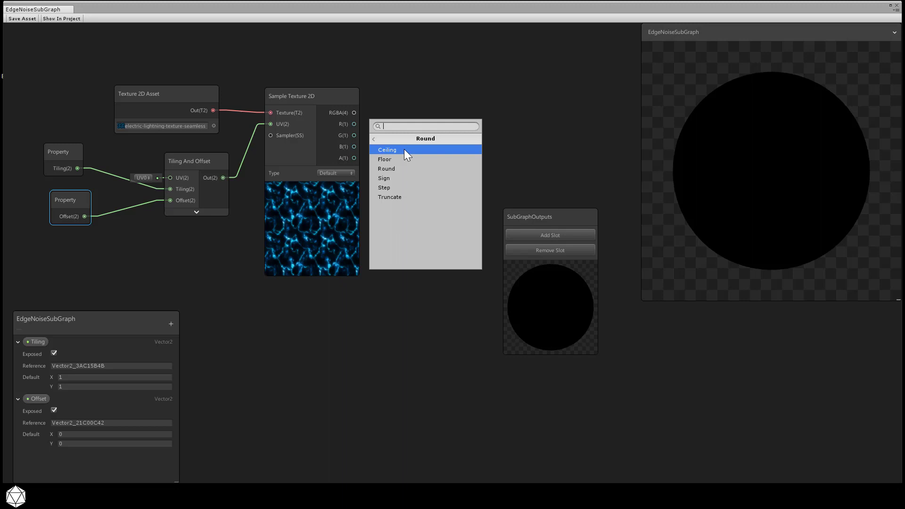
pyautogui.click(406, 186)
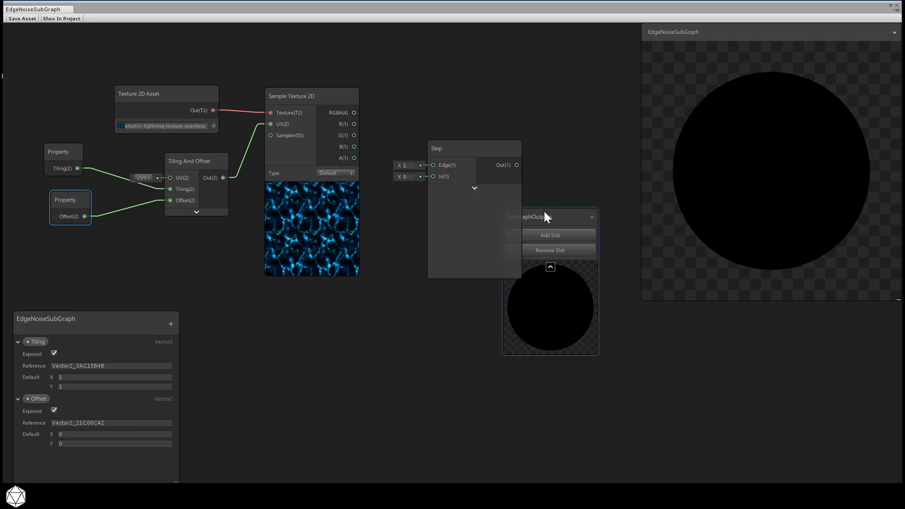
pyautogui.moveTo(546, 216); pyautogui.dragTo(679, 318)
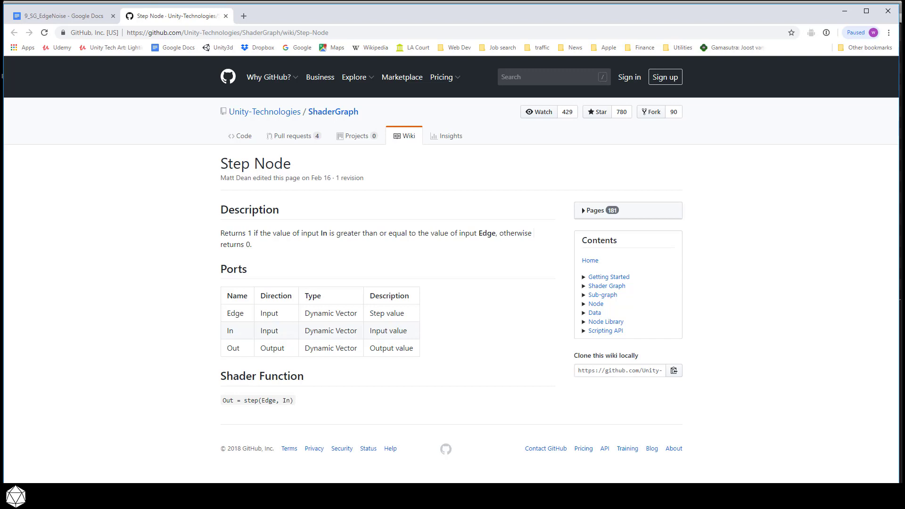
# - Highlight the Step Node wiki description stating it returns 1 when In is at least Edge
pyautogui.moveTo(252, 244); pyautogui.dragTo(224, 233)
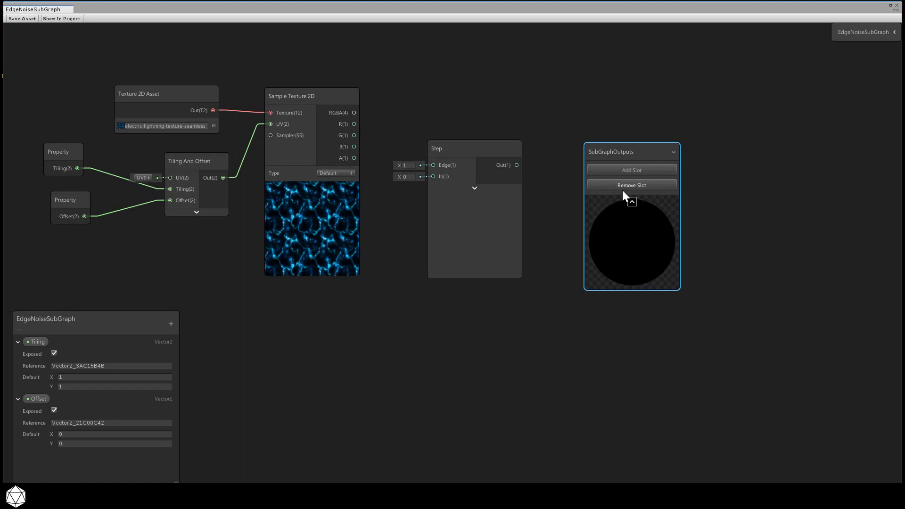
# - Connect Sample Texture 2D's B channel to Step's Edge, show its preview, and set In near .06
pyautogui.moveTo(354, 112); pyautogui.dragTo(433, 165)
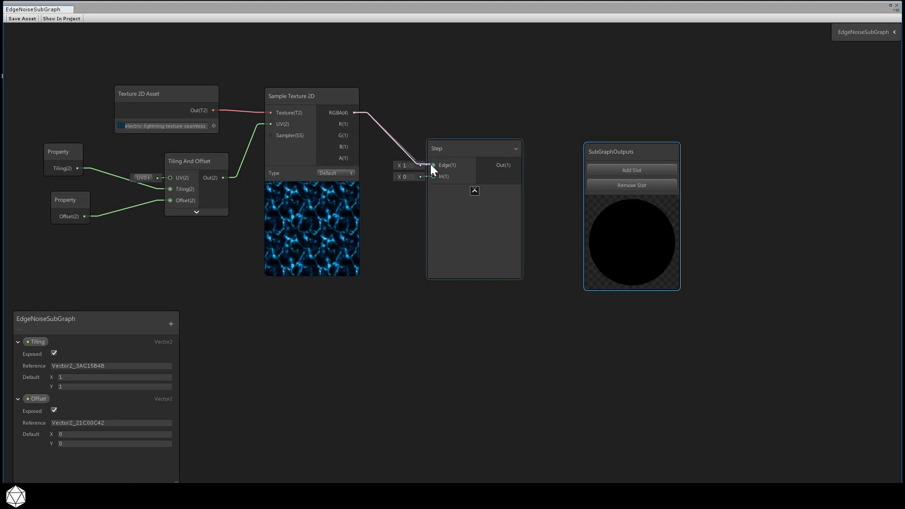
pyautogui.click(475, 188)
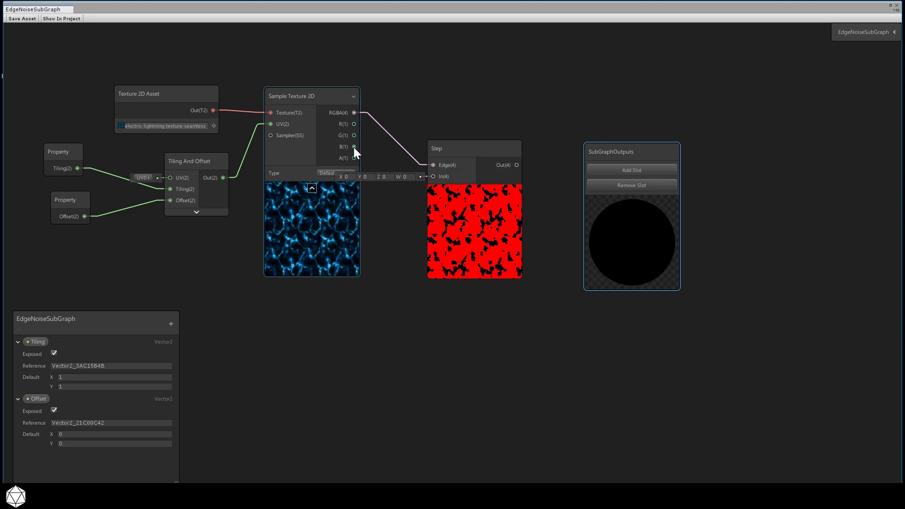
pyautogui.moveTo(354, 147); pyautogui.dragTo(432, 165)
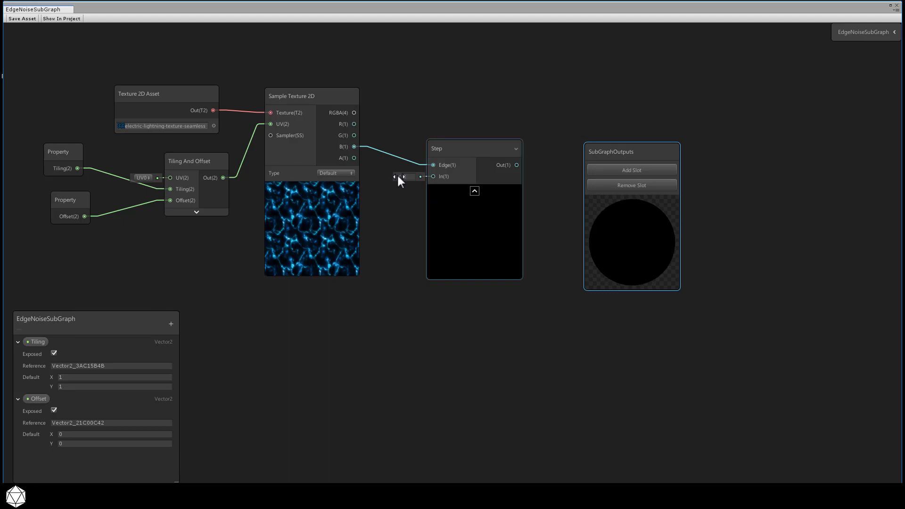
pyautogui.moveTo(397, 176); pyautogui.dragTo(398, 175)
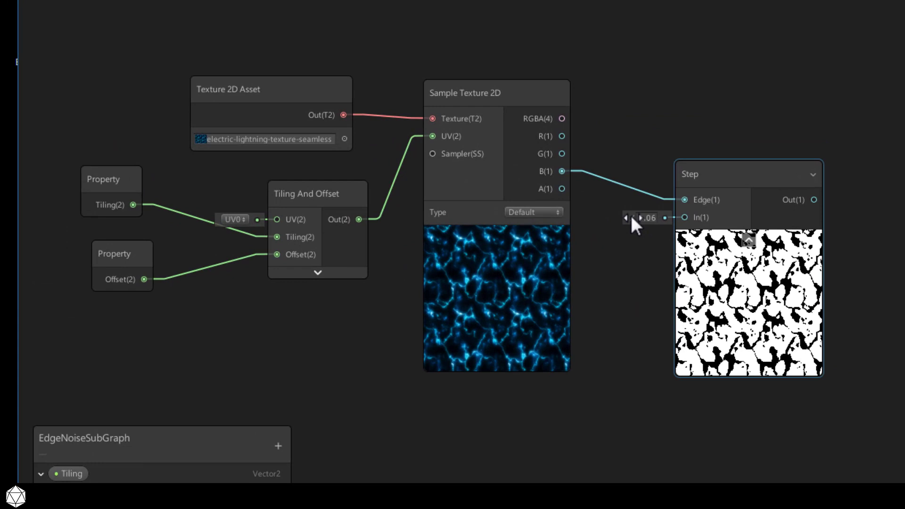
# - Try a range of Step In thresholds, from 0.1 up to about 0.83, to compare the mask
pyautogui.moveTo(632, 217)
pyautogui.mouseDown()
pyautogui.moveTo(646, 219)
pyautogui.moveTo(620, 223)
pyautogui.mouseUp()
pyautogui.click(646, 217)
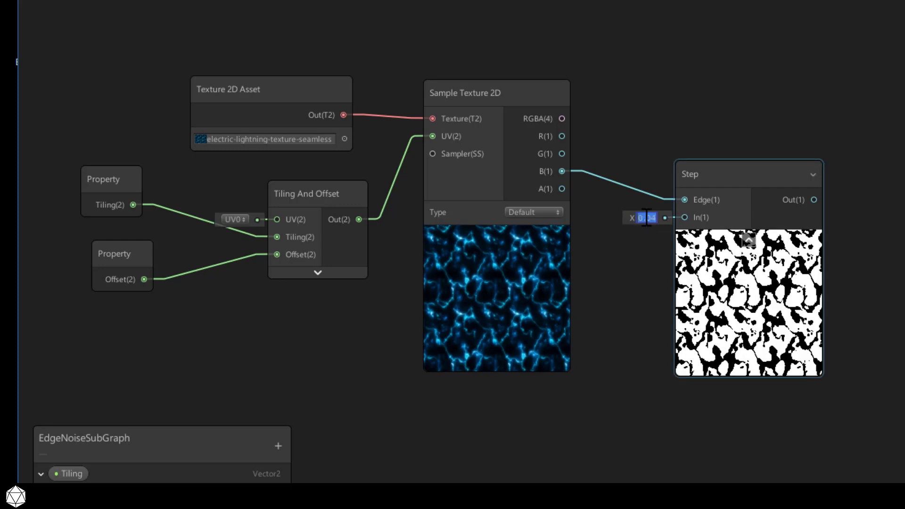
pyautogui.write('0')
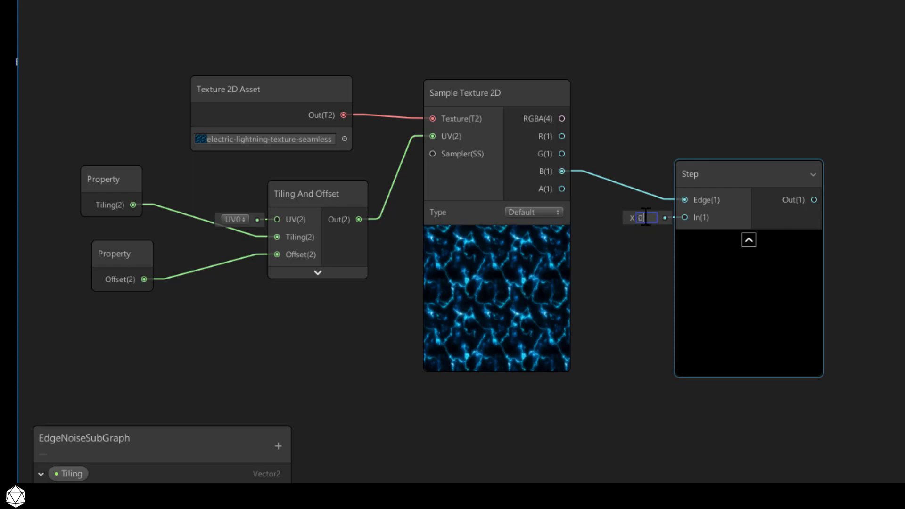
pyautogui.write('.1')
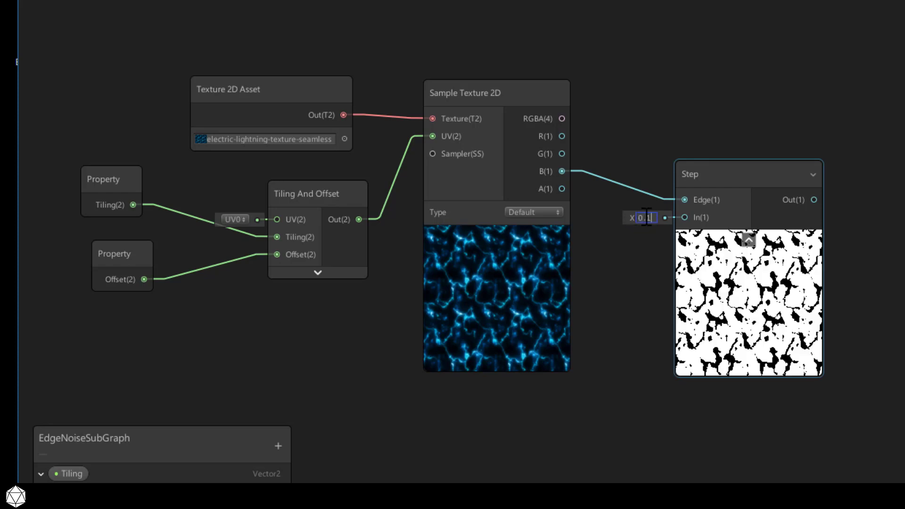
pyautogui.press('BackSpace')
pyautogui.write('2')
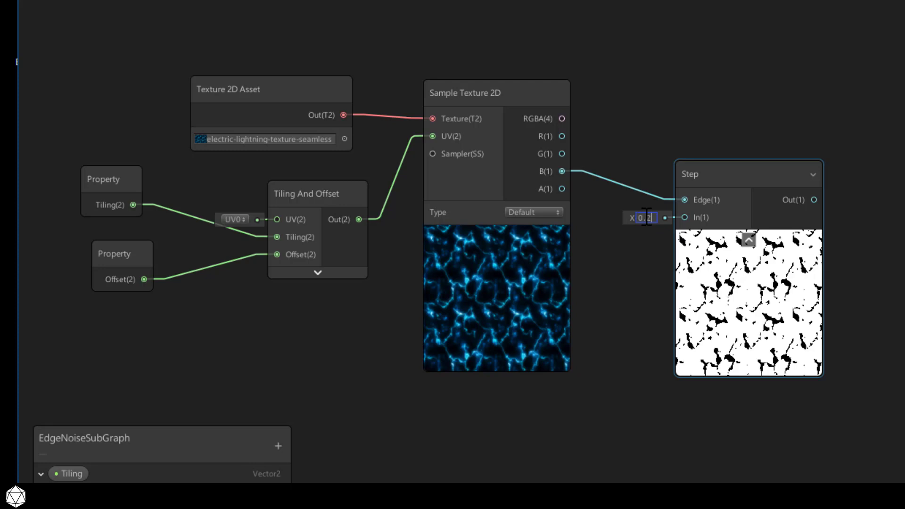
pyautogui.press('BackSpace')
pyautogui.write('3')
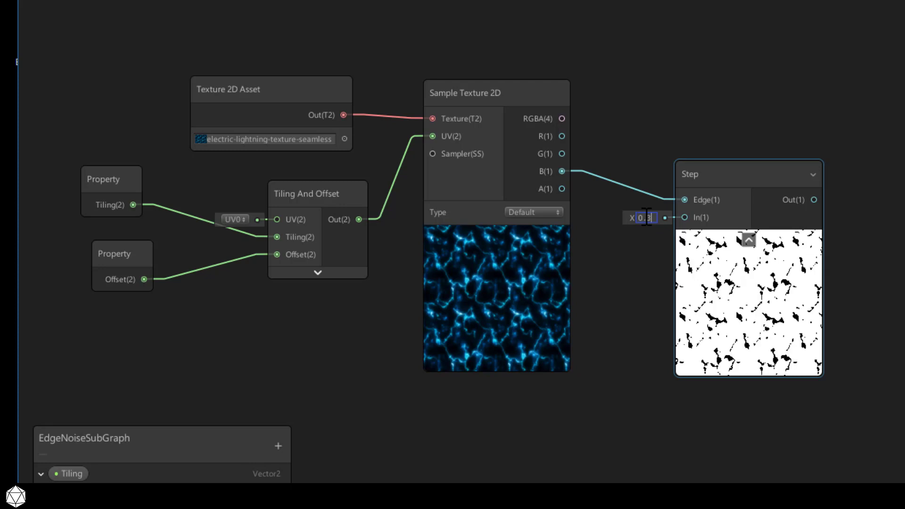
pyautogui.press('BackSpace')
pyautogui.write('4')
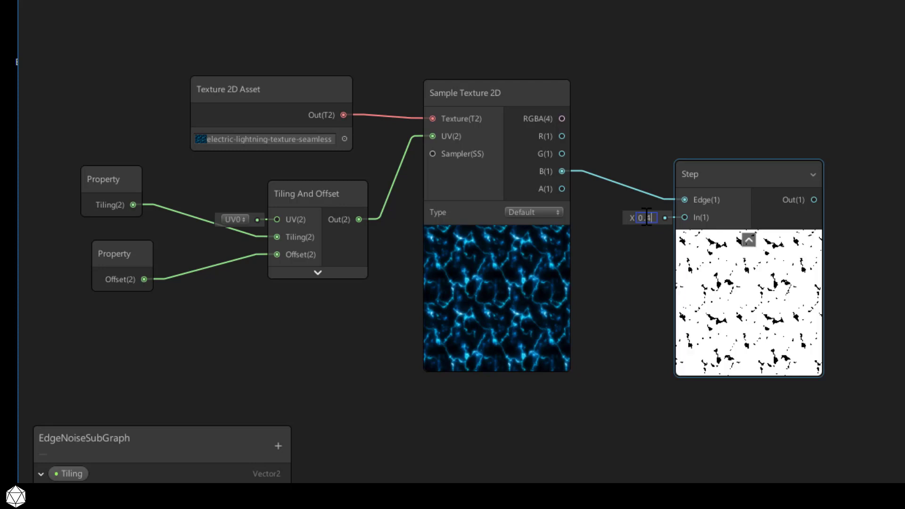
pyautogui.press('BackSpace')
pyautogui.write('5')
pyautogui.press('BackSpace')
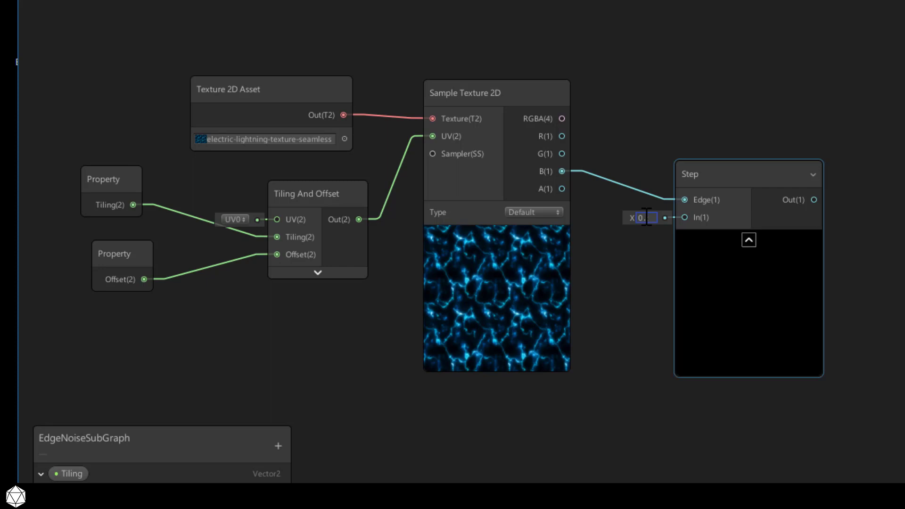
pyautogui.write('5')
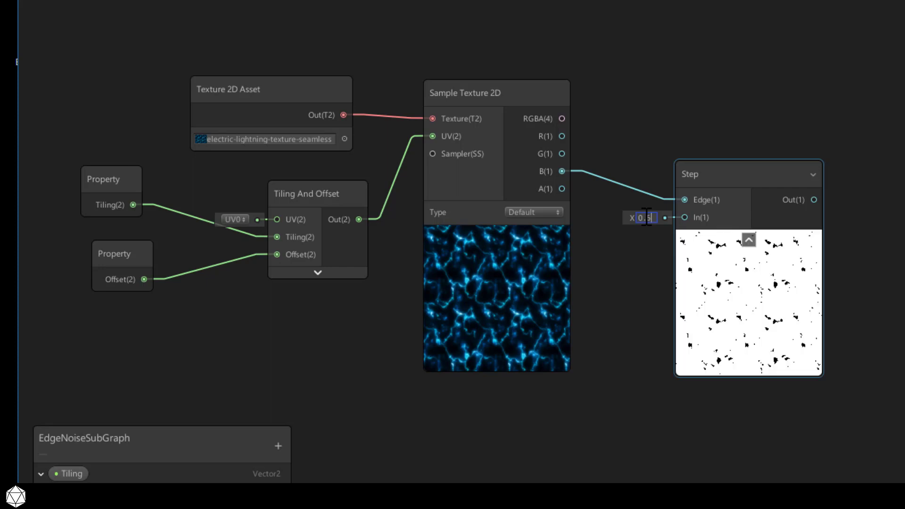
pyautogui.press('BackSpace')
pyautogui.write('7')
pyautogui.press('BackSpace')
pyautogui.write('32')
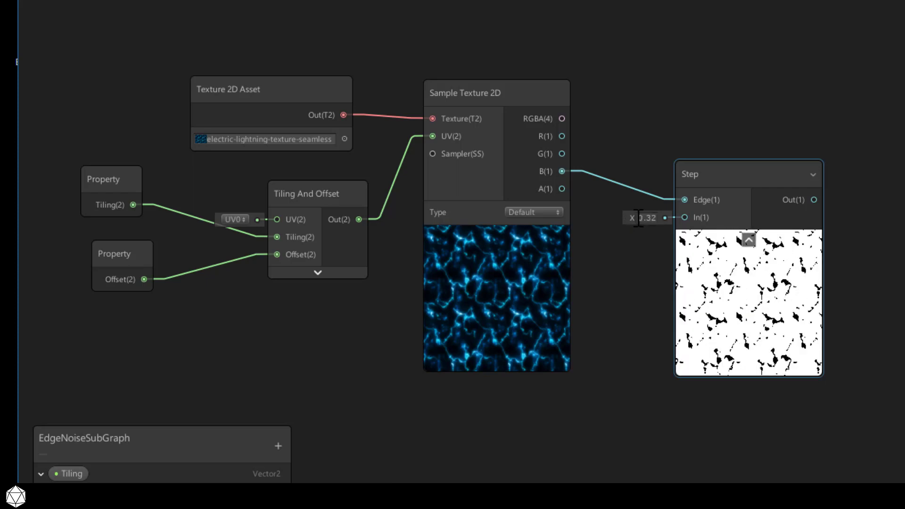
pyautogui.moveTo(639, 217); pyautogui.dragTo(644, 219)
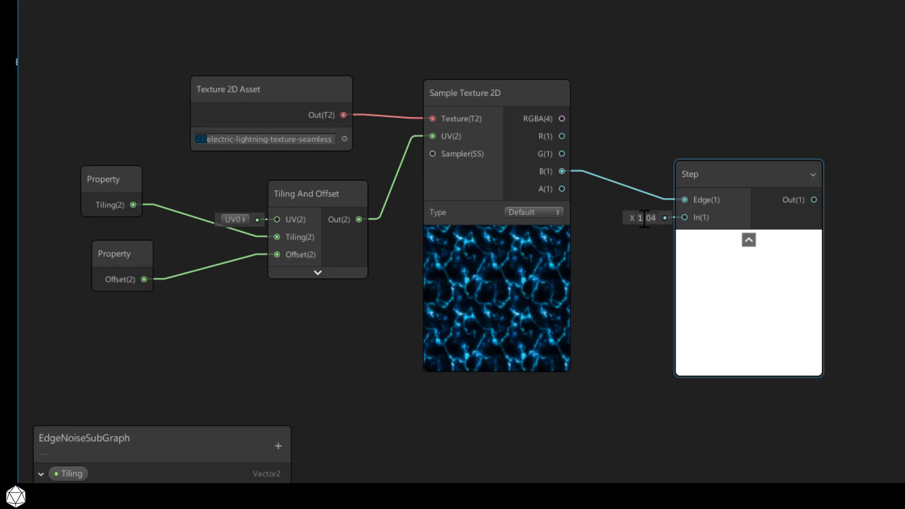
pyautogui.moveTo(645, 218); pyautogui.dragTo(619, 220)
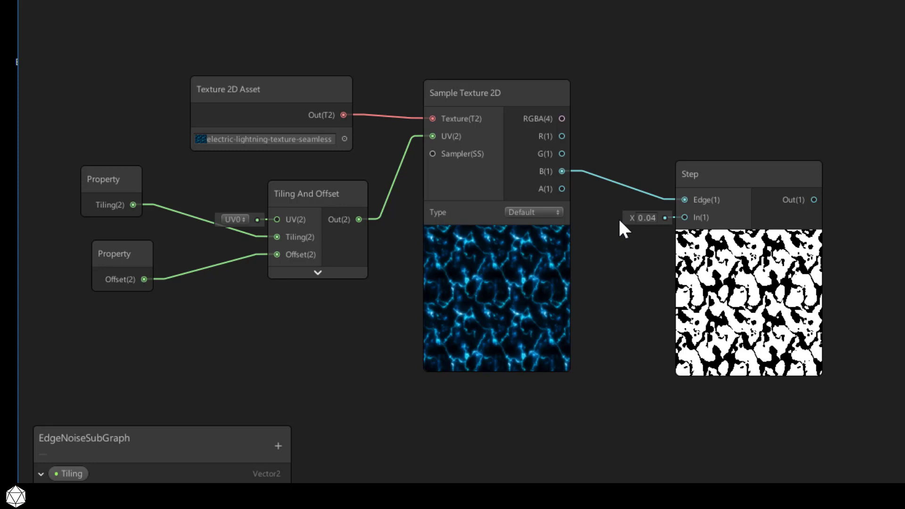
# - Set Step's In value to 0 and then to 0.2
pyautogui.click(646, 218)
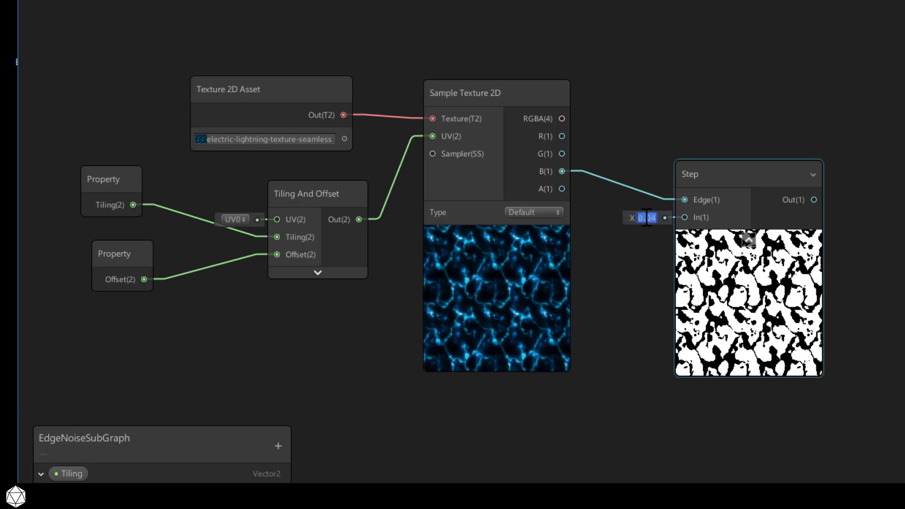
pyautogui.write('0')
pyautogui.press('Return')
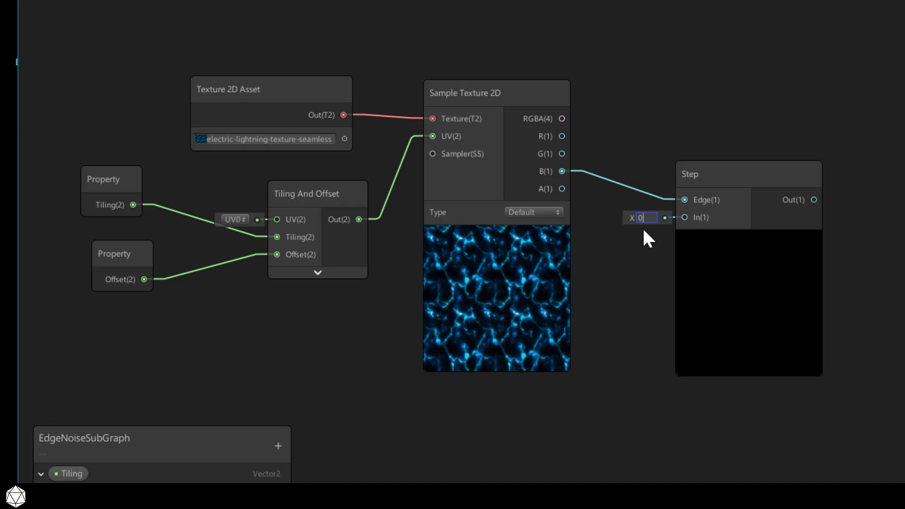
pyautogui.click(637, 217)
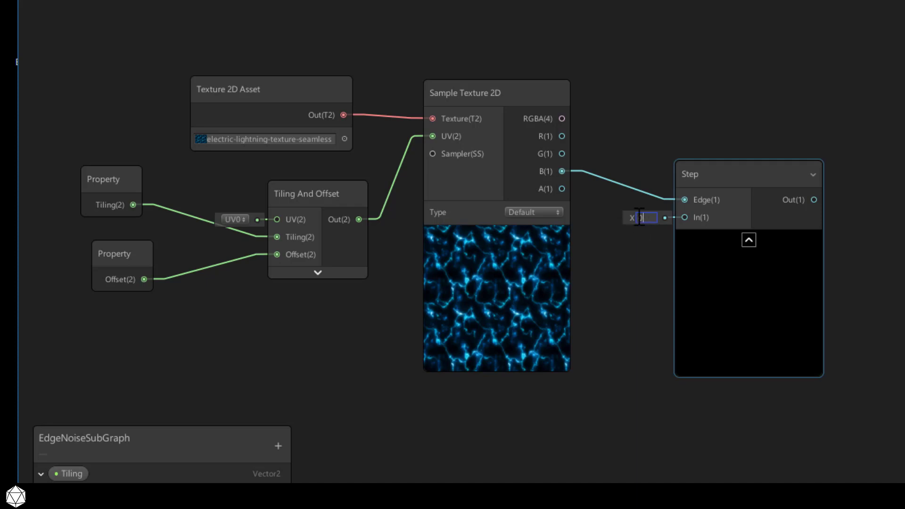
pyautogui.write('.3')
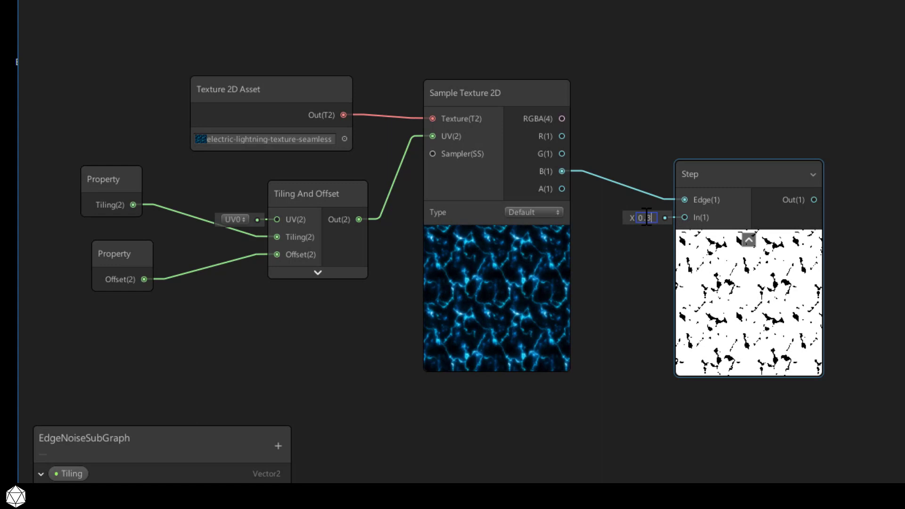
pyautogui.press('BackSpace')
pyautogui.write('2')
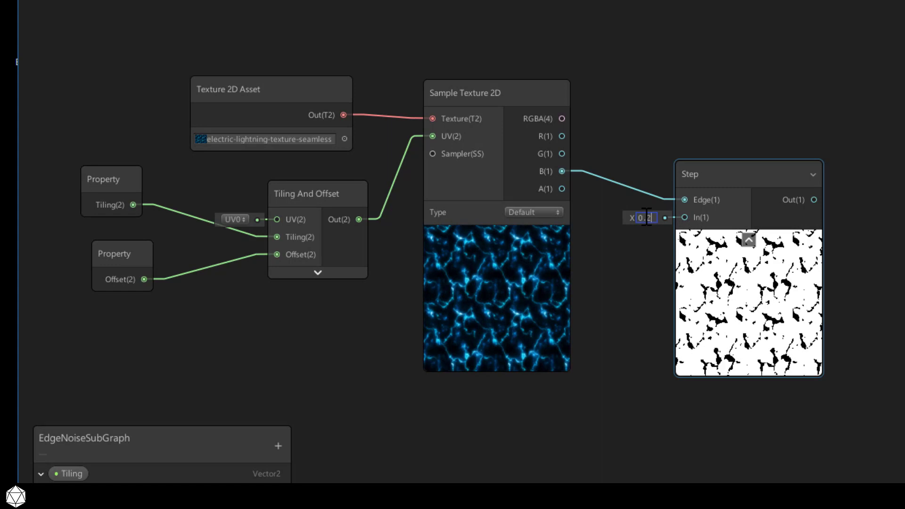
pyautogui.click(627, 232)
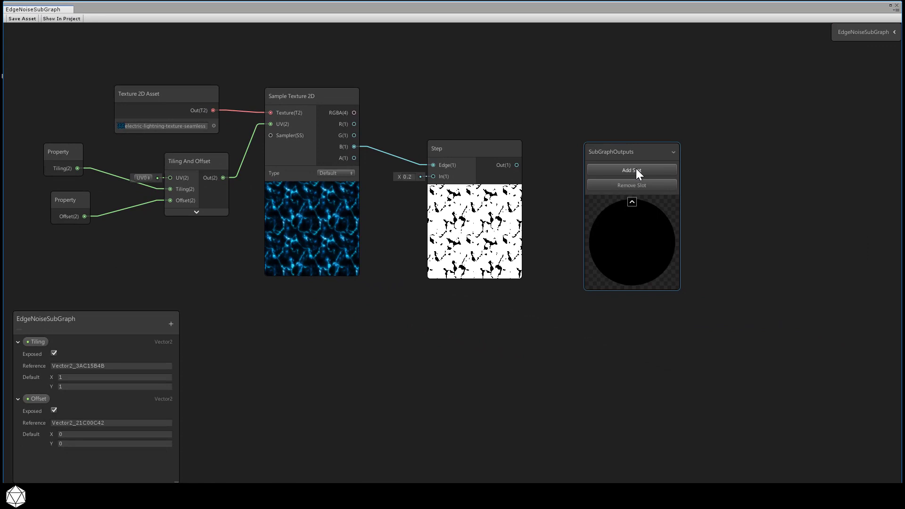
# - Add an output slot to the sub graph and connect Step's Out to Output 1
pyautogui.click(632, 170)
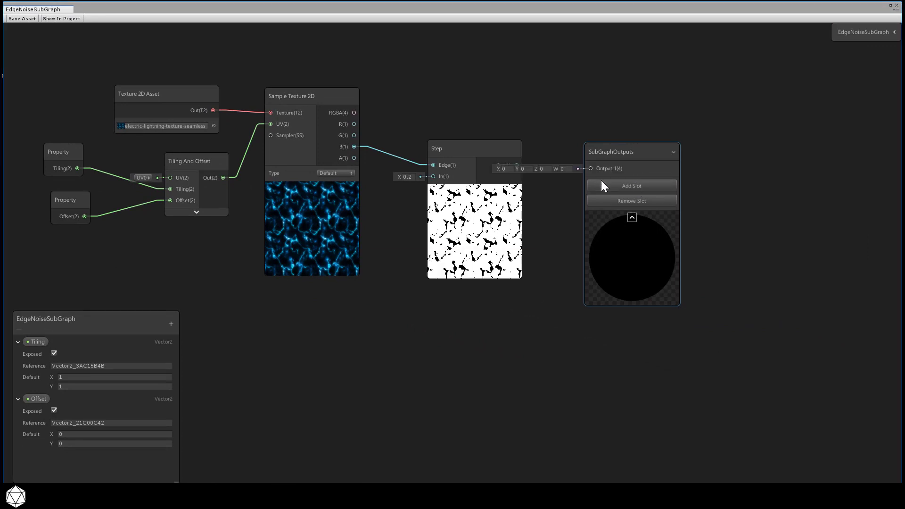
pyautogui.moveTo(632, 149); pyautogui.dragTo(679, 140)
pyautogui.moveTo(516, 165); pyautogui.dragTo(649, 161)
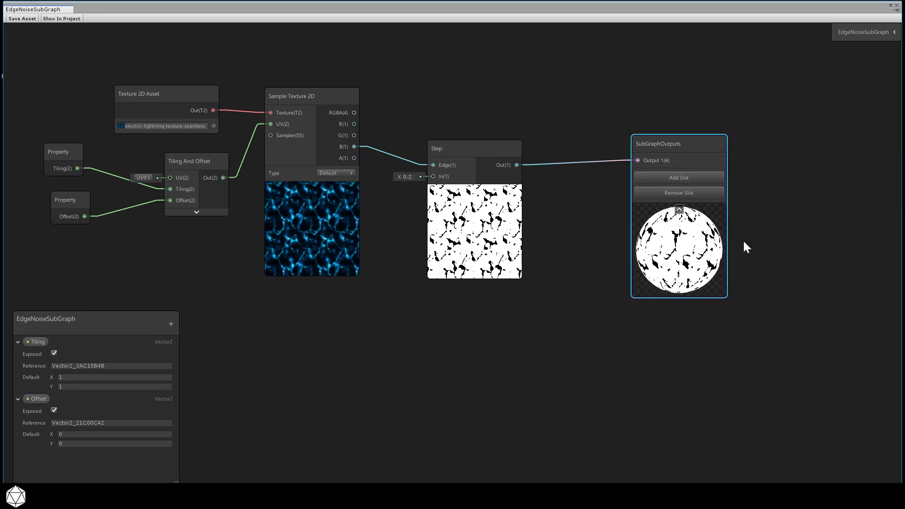
pyautogui.moveTo(670, 143); pyautogui.dragTo(615, 140)
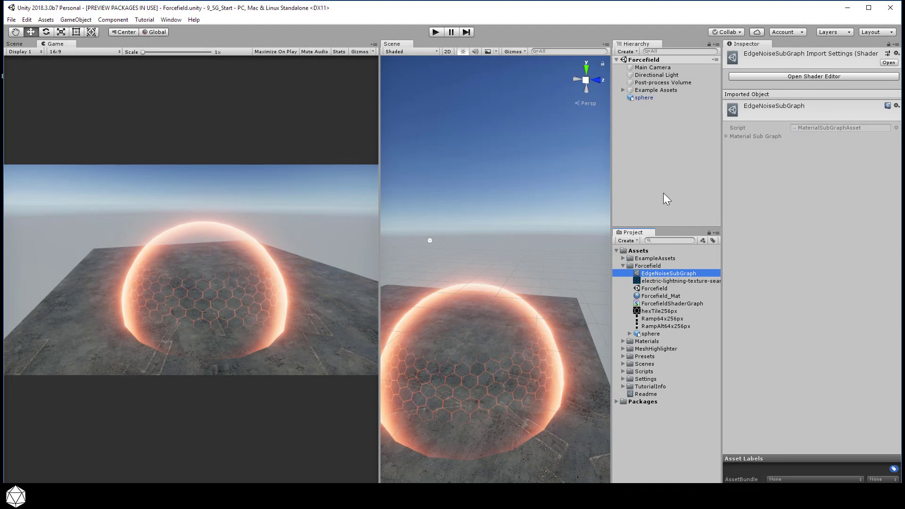
# - Create a PBR shader graph named TempShaderGraph in the Forcefield folder
pyautogui.rightClick(673, 266)
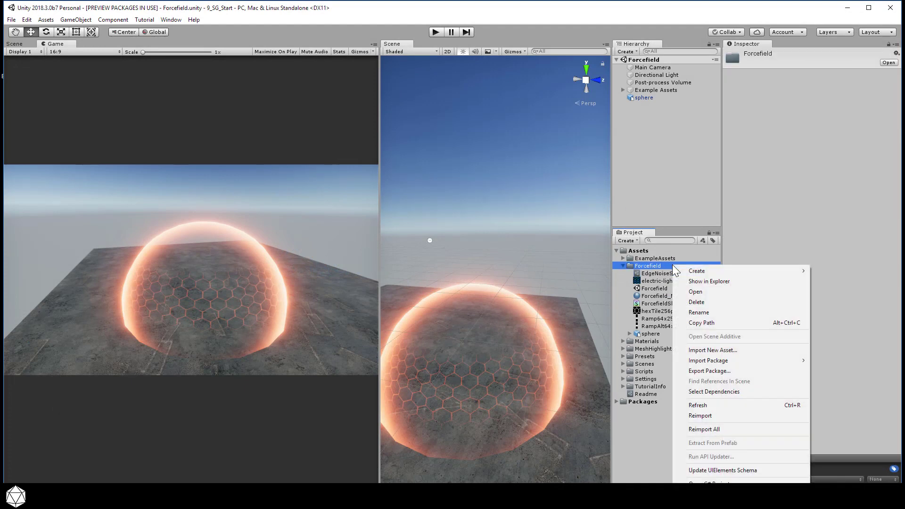
pyautogui.moveTo(704, 268)
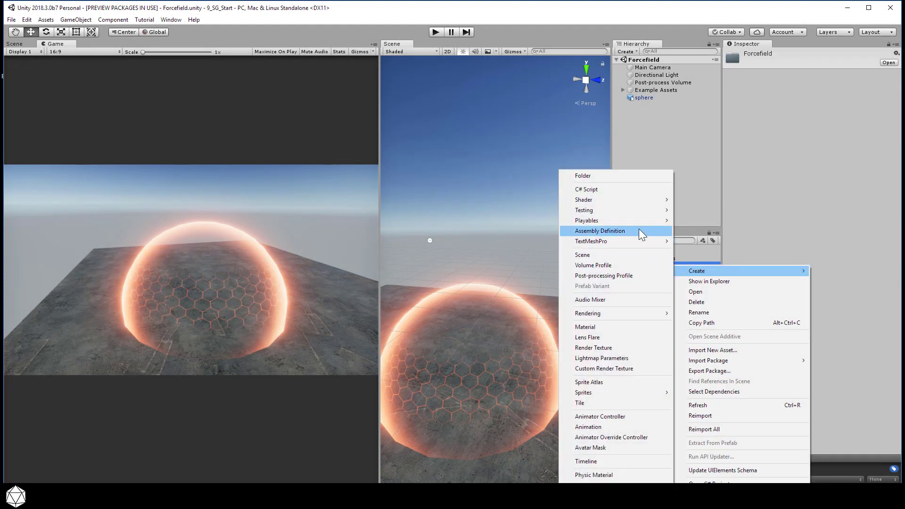
pyautogui.moveTo(634, 199)
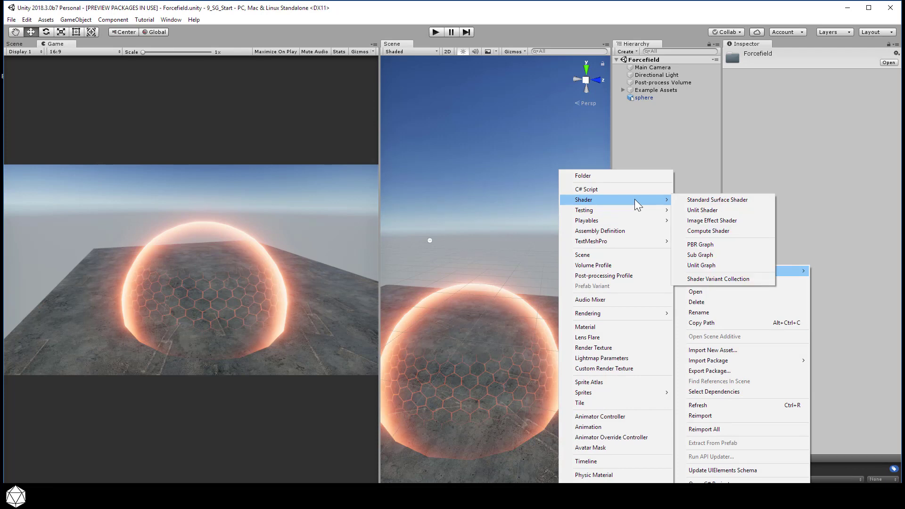
pyautogui.click(711, 245)
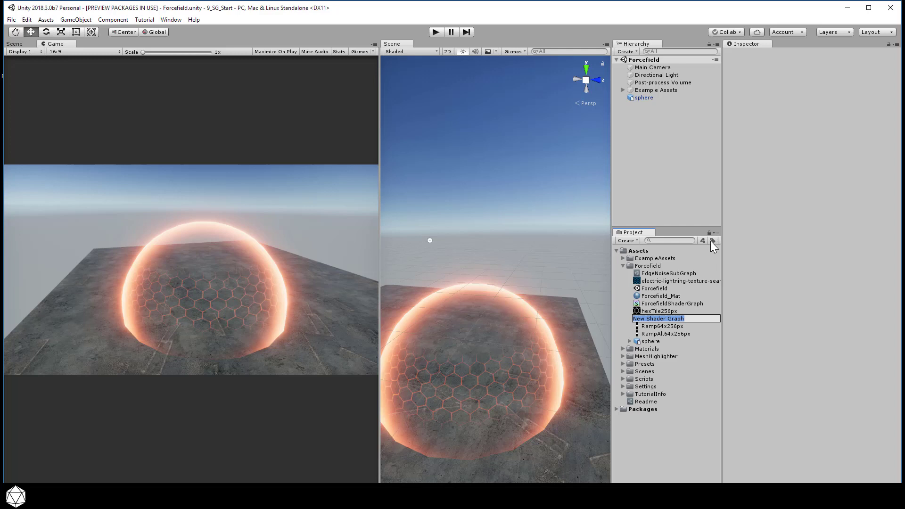
pyautogui.write('T')
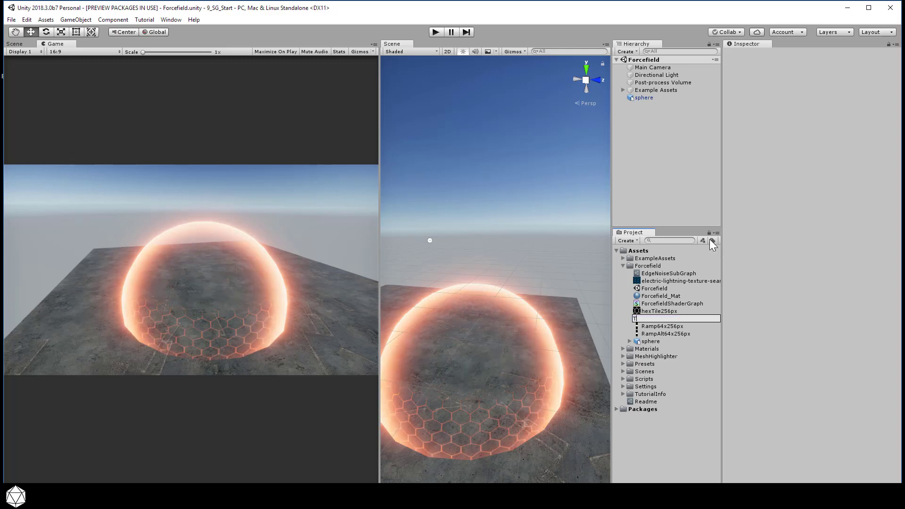
pyautogui.write('empShaderGraph')
pyautogui.press('Return')
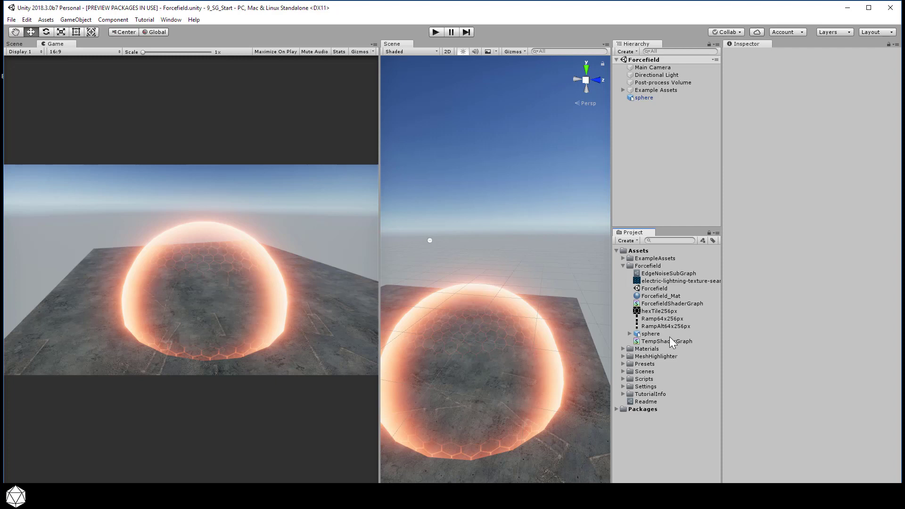
# - Switch the sphere's Forcefield_Mat shader to TempShaderGraph
pyautogui.click(668, 98)
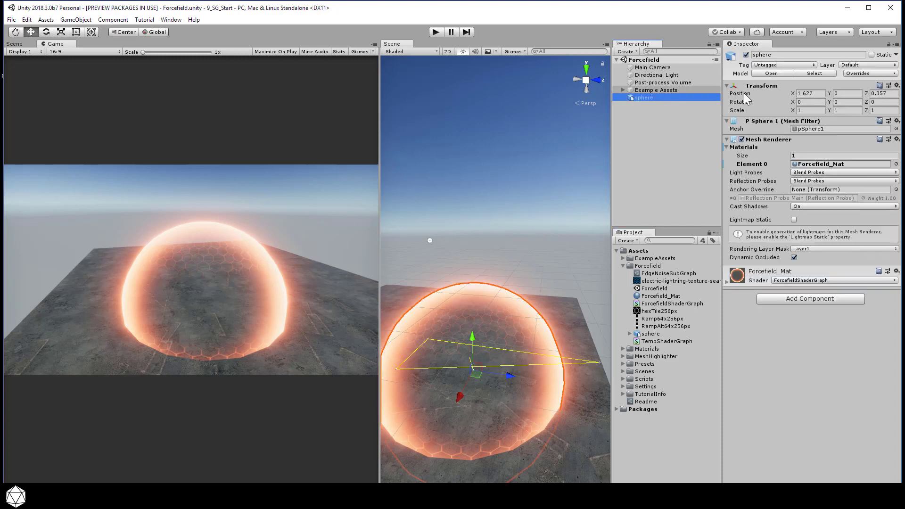
pyautogui.click(727, 282)
pyautogui.click(808, 280)
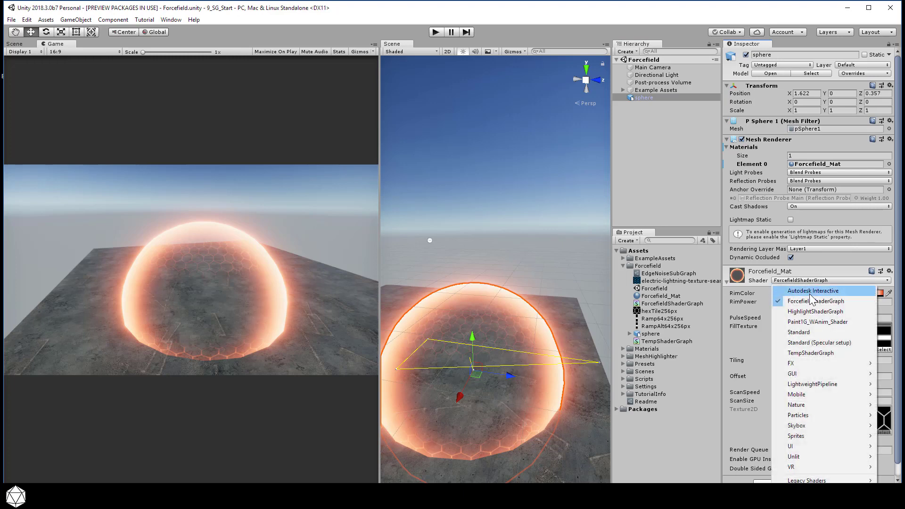
pyautogui.click(809, 353)
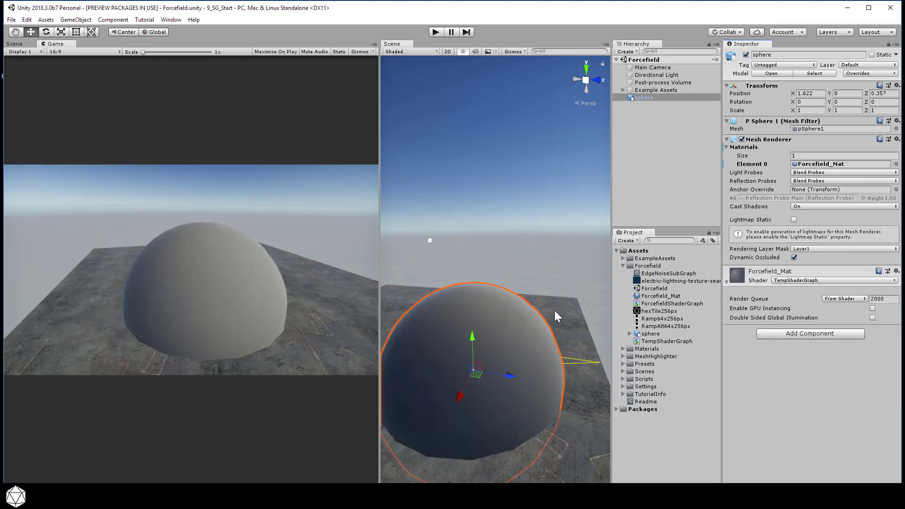
pyautogui.click(684, 342)
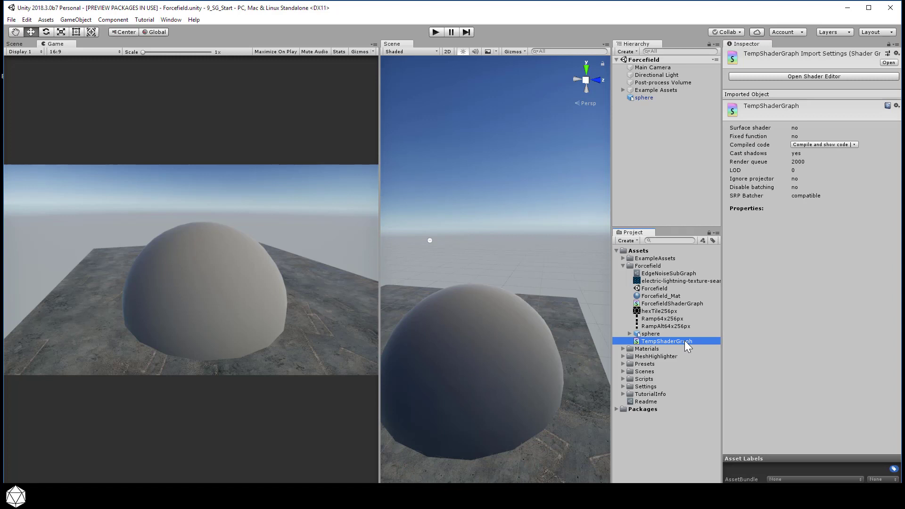
# - Open TempShaderGraph and add an EdgeNoiseSubGraph node to the canvas
pyautogui.doubleClick(684, 341)
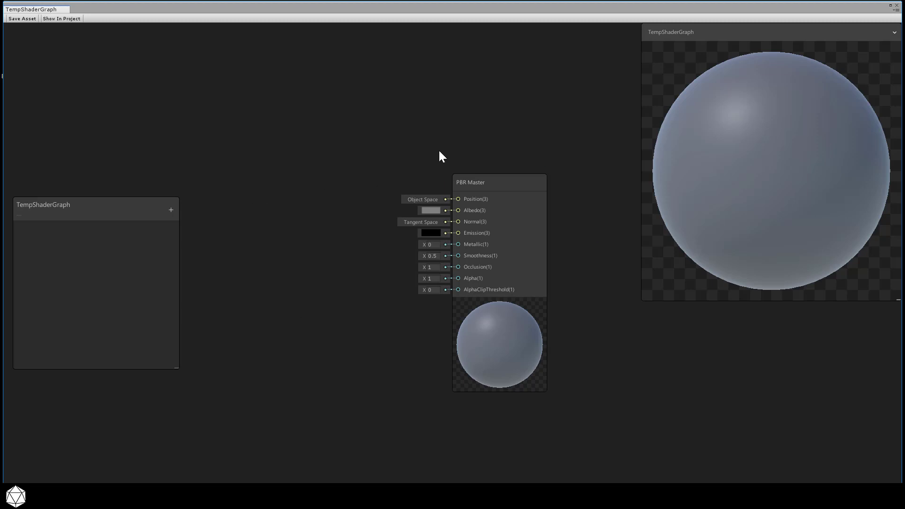
pyautogui.moveTo(83, 207); pyautogui.dragTo(98, 172)
pyautogui.moveTo(481, 189); pyautogui.dragTo(528, 106)
pyautogui.rightClick(245, 94)
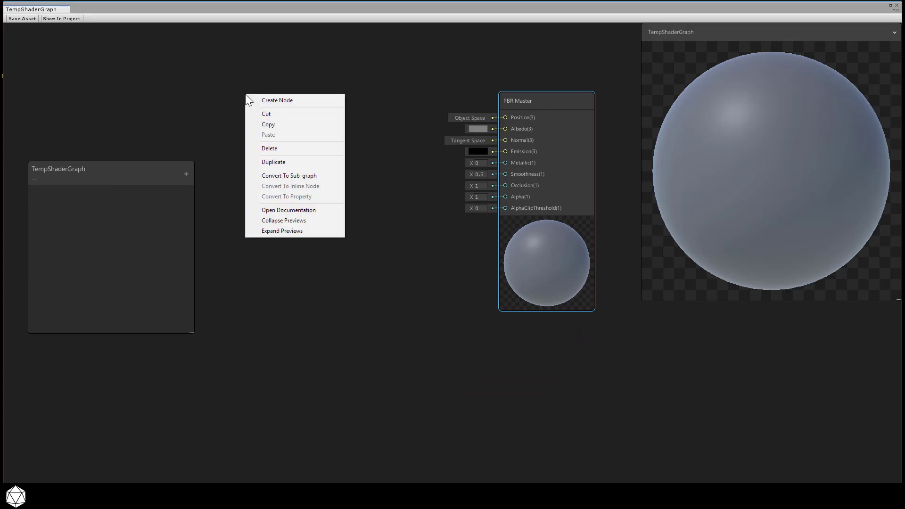
pyautogui.click(272, 100)
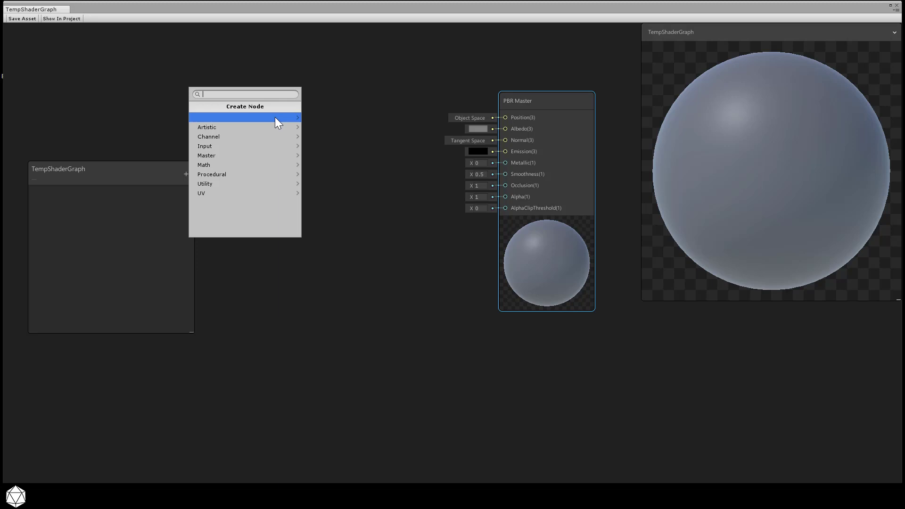
pyautogui.click(228, 117)
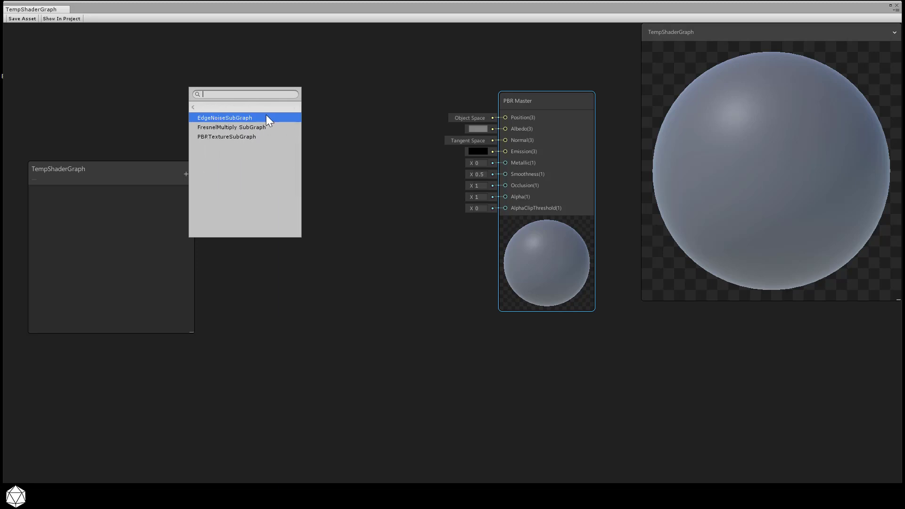
pyautogui.click(266, 118)
# - Connect the EdgeNoiseSubGraph output to the PBR Master's Emission input
pyautogui.moveTo(296, 116); pyautogui.dragTo(339, 104)
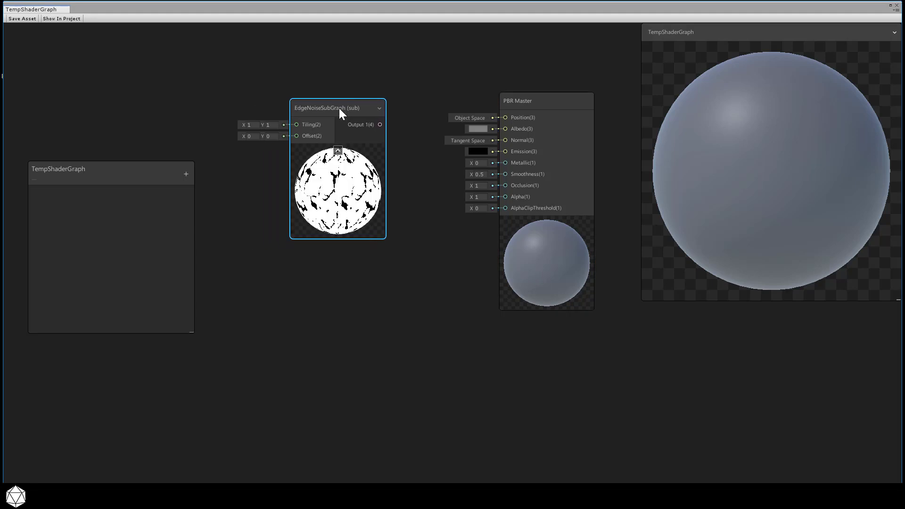
pyautogui.moveTo(109, 166); pyautogui.dragTo(91, 272)
pyautogui.moveTo(332, 101); pyautogui.dragTo(230, 71)
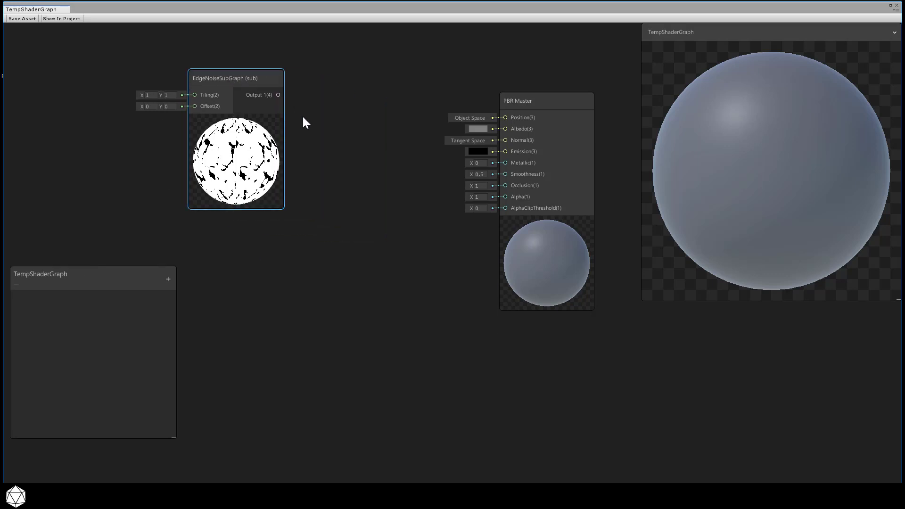
pyautogui.moveTo(278, 95); pyautogui.dragTo(506, 152)
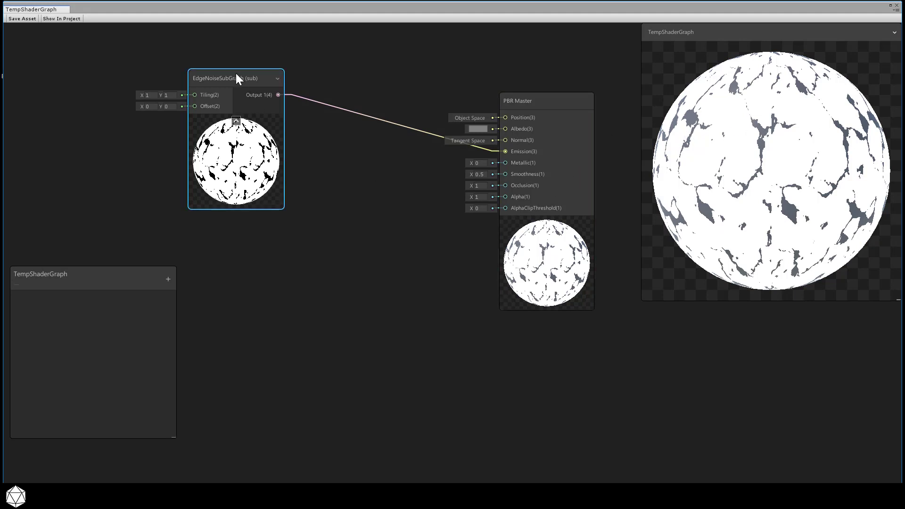
pyautogui.moveTo(236, 74); pyautogui.dragTo(222, 75)
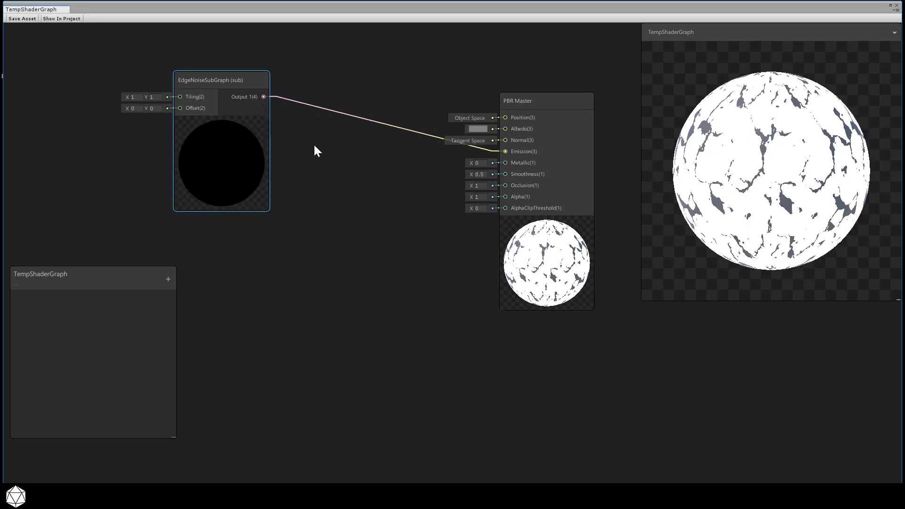
# - Replace the noise-to-Emission wire with a Multiply node fed by the edge noise in A
pyautogui.rightClick(375, 120)
pyautogui.click(377, 125)
pyautogui.rightClick(323, 134)
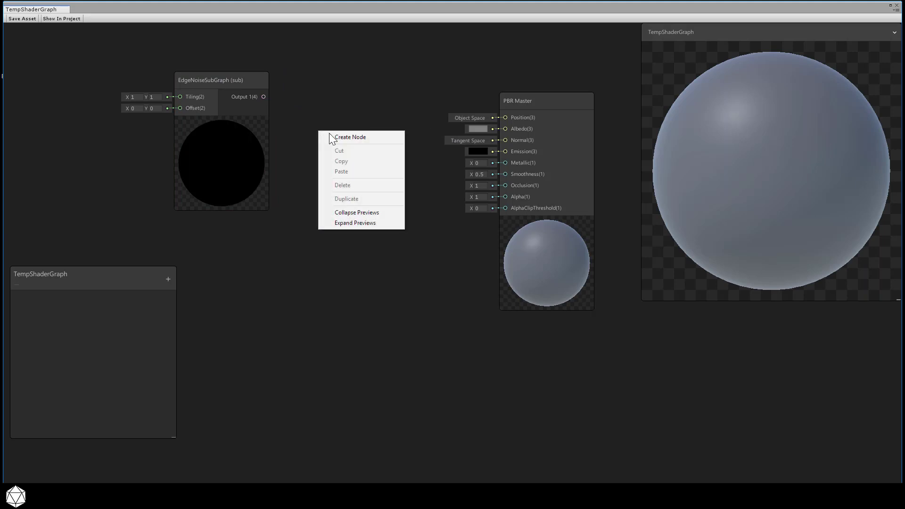
pyautogui.click(333, 137)
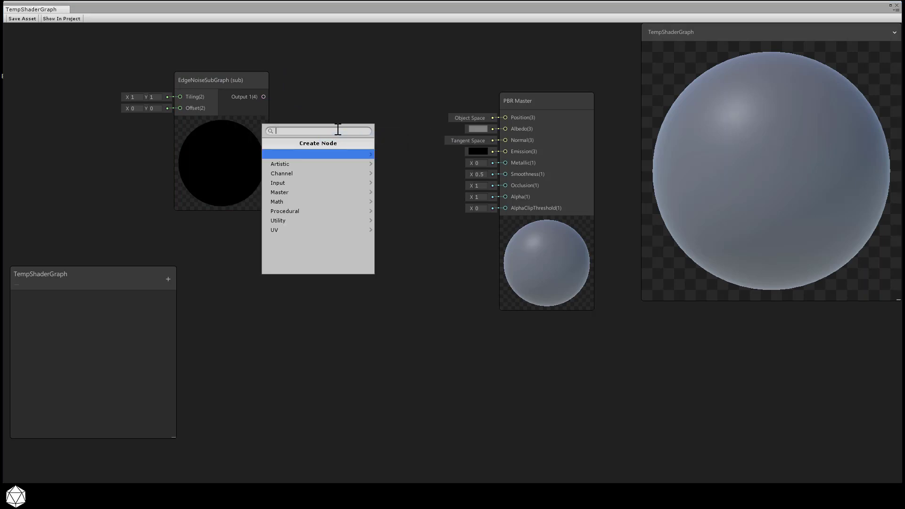
pyautogui.click(317, 201)
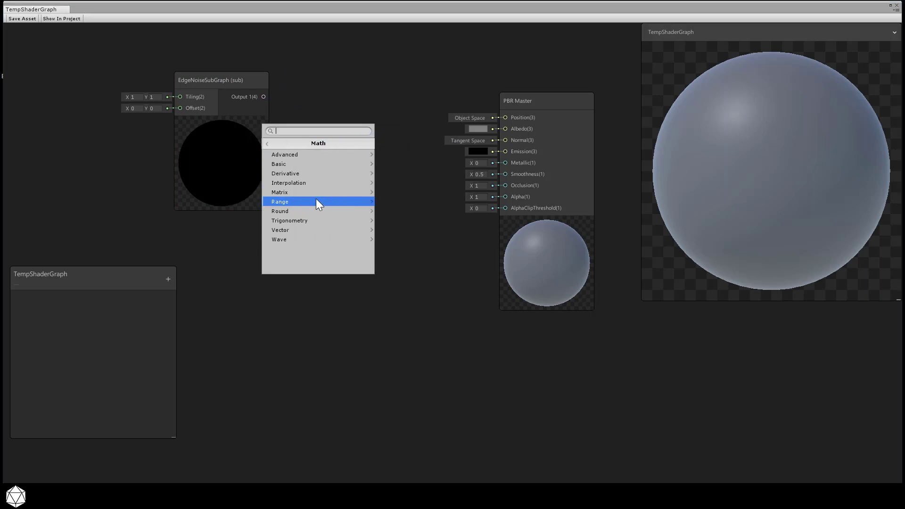
pyautogui.click(306, 164)
pyautogui.click(310, 172)
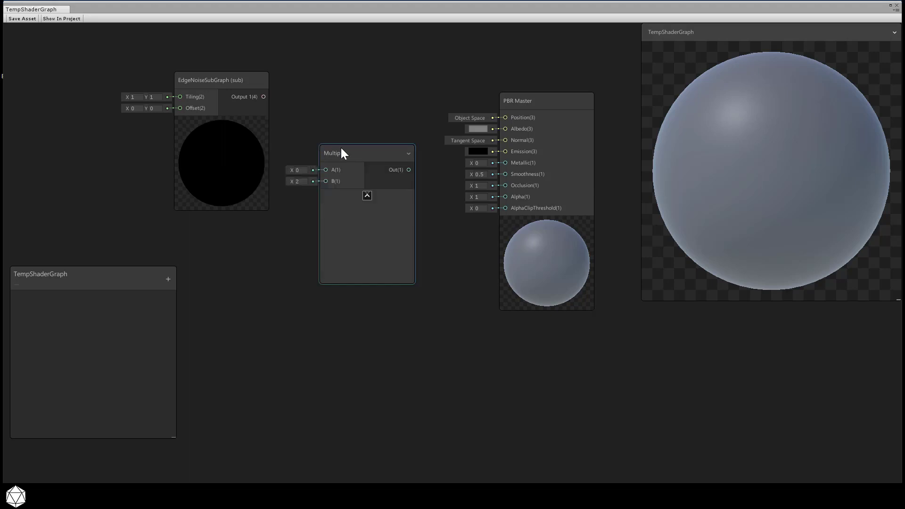
pyautogui.moveTo(263, 97); pyautogui.dragTo(324, 158)
pyautogui.moveTo(219, 81); pyautogui.dragTo(174, 84)
# - Add an HDR Color property defaulting to saturated blue, intensity raised three steps
pyautogui.click(168, 279)
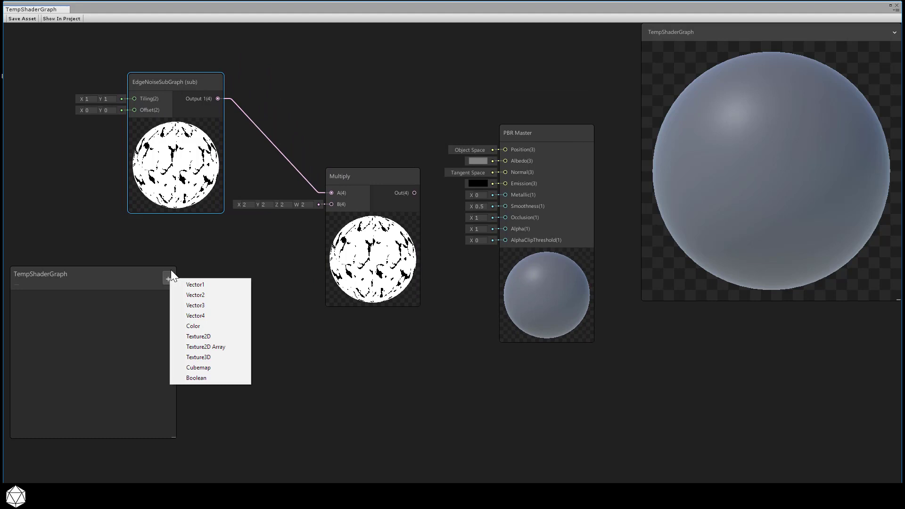
pyautogui.click(202, 323)
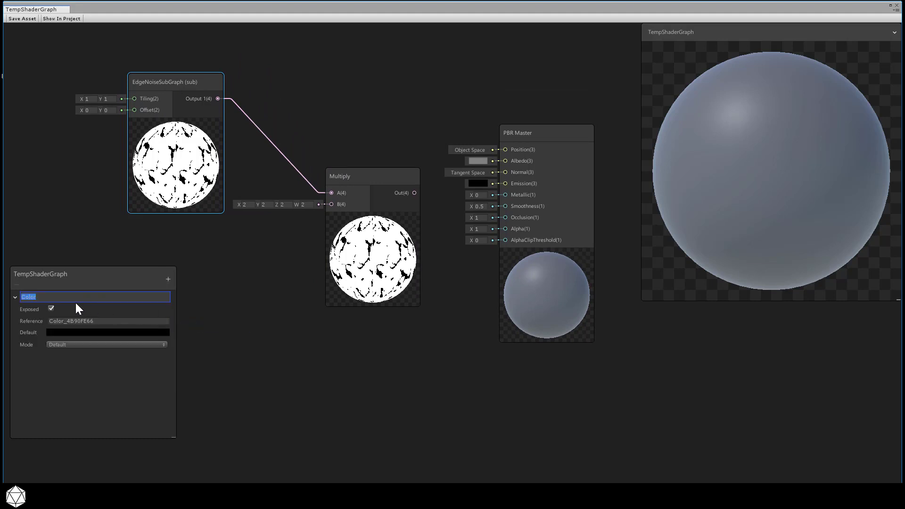
pyautogui.click(99, 345)
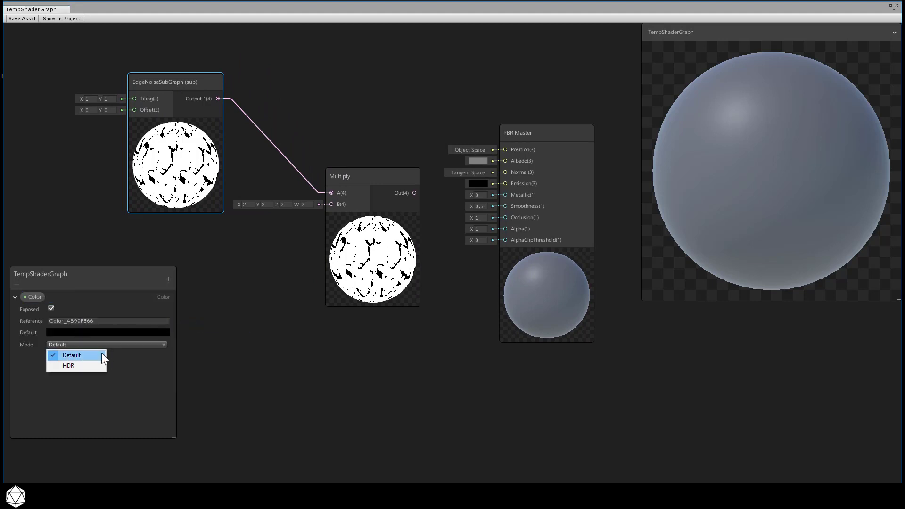
pyautogui.click(93, 363)
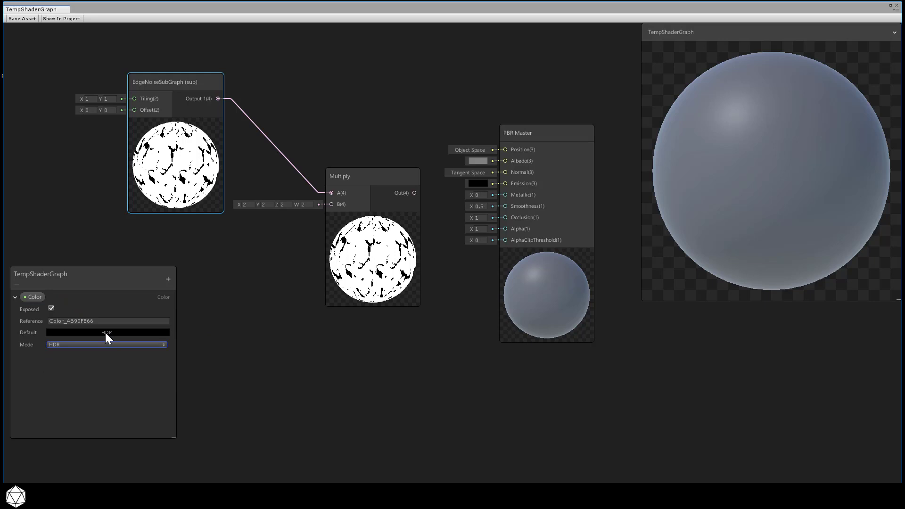
pyautogui.click(106, 333)
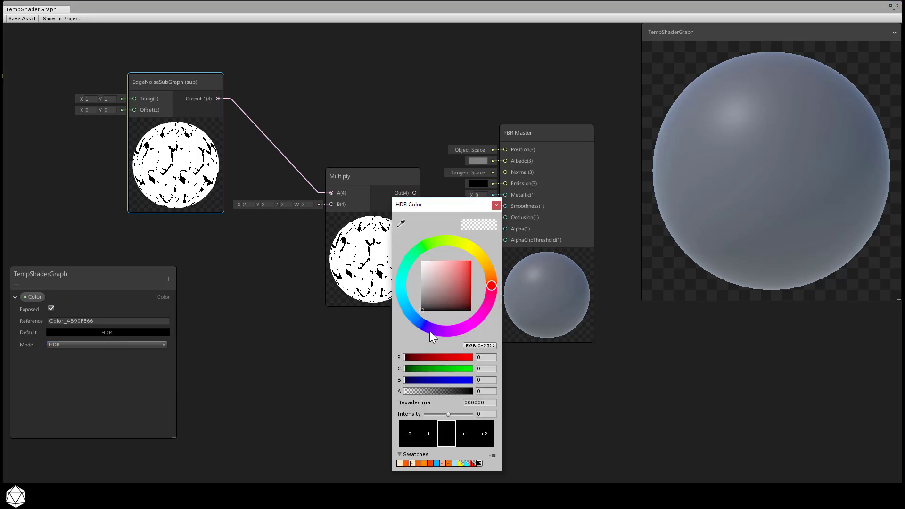
pyautogui.click(407, 309)
pyautogui.moveTo(434, 295); pyautogui.dragTo(470, 263)
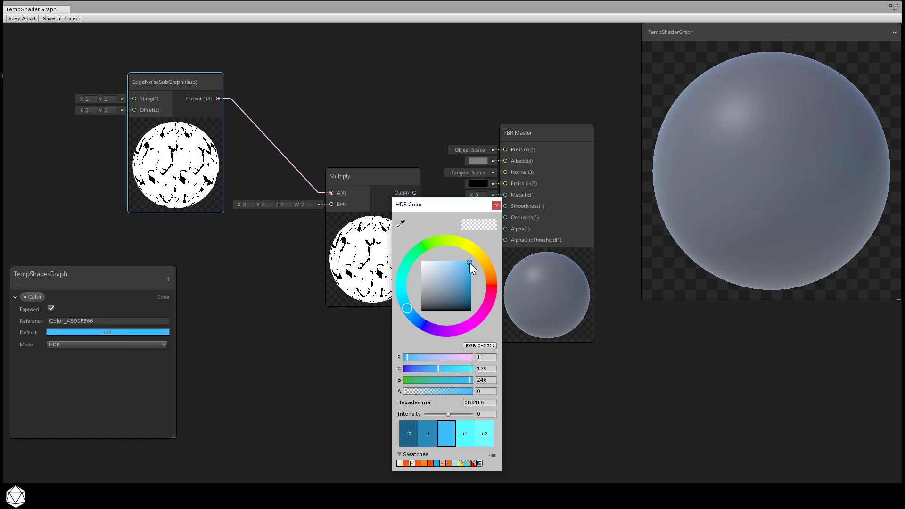
pyautogui.click(466, 431)
pyautogui.click(466, 431)
pyautogui.click(466, 431)
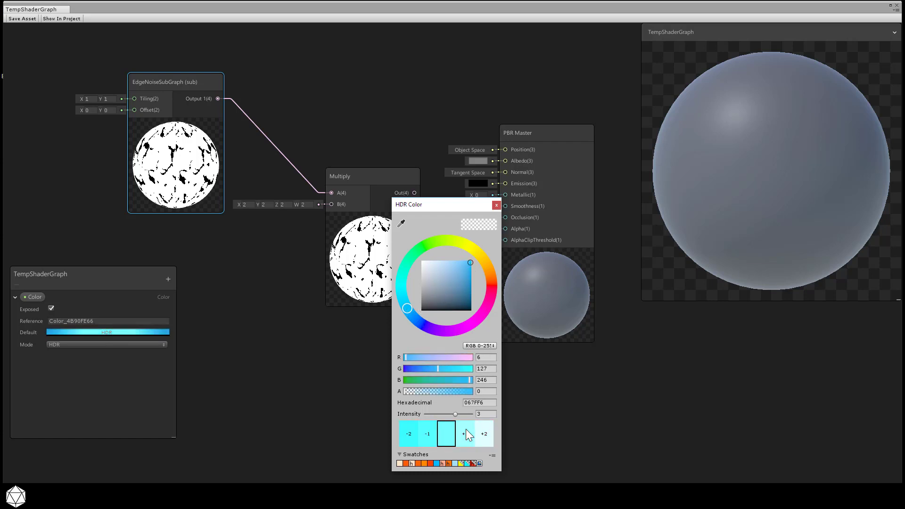
pyautogui.click(466, 431)
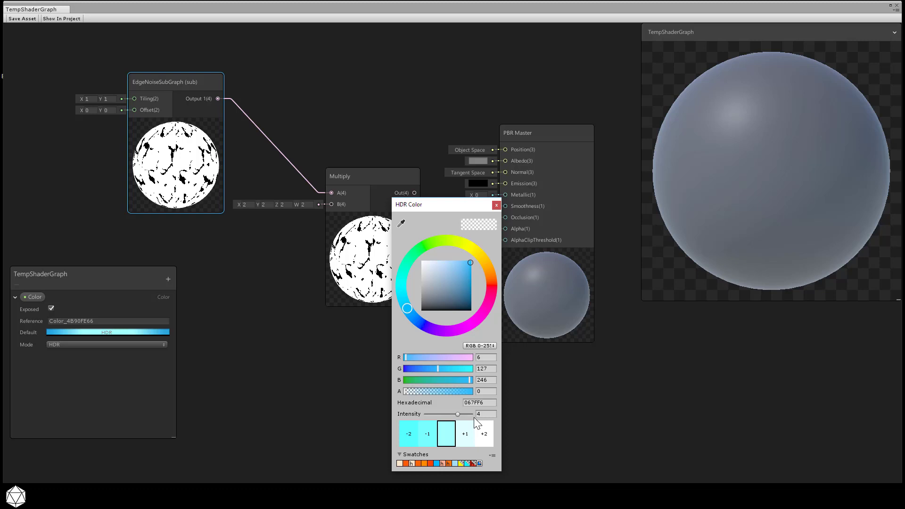
# - Wire the Color property into Multiply's B and Multiply's result into Emission
pyautogui.click(497, 205)
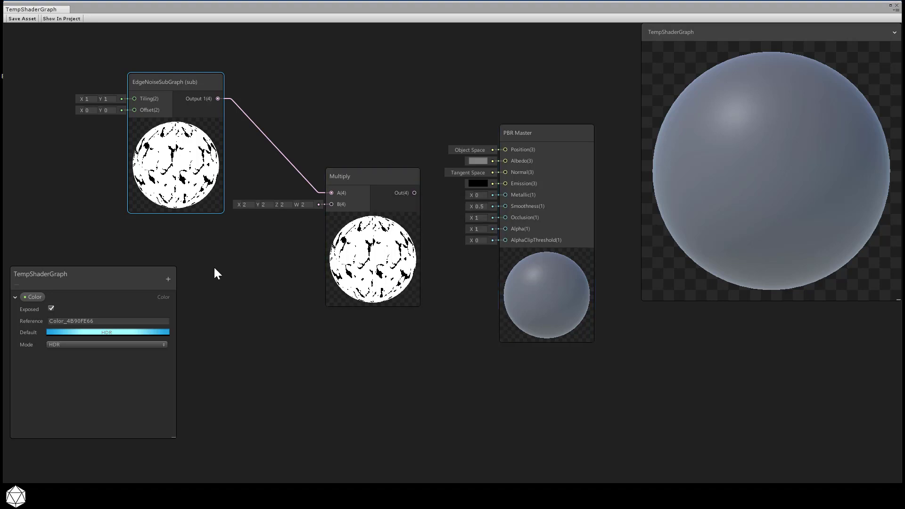
pyautogui.moveTo(34, 297); pyautogui.dragTo(331, 204)
pyautogui.moveTo(288, 253); pyautogui.dragTo(254, 250)
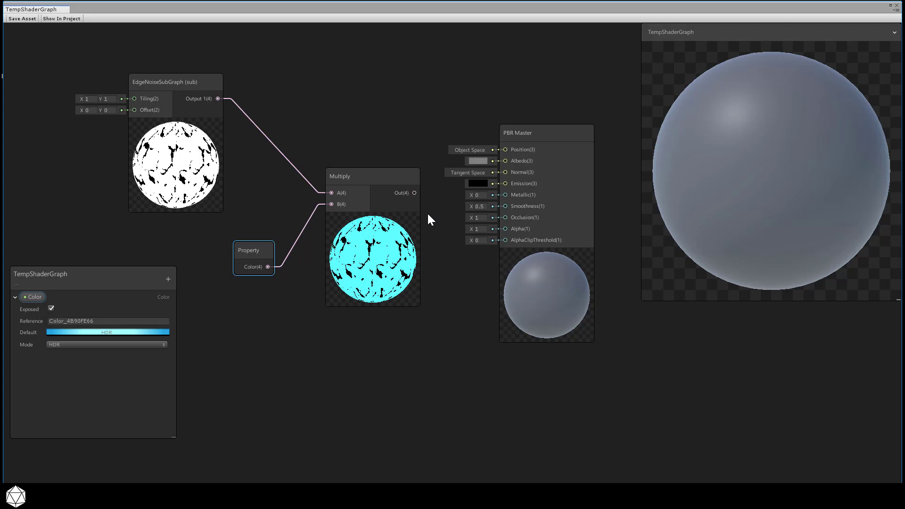
pyautogui.moveTo(414, 192); pyautogui.dragTo(507, 184)
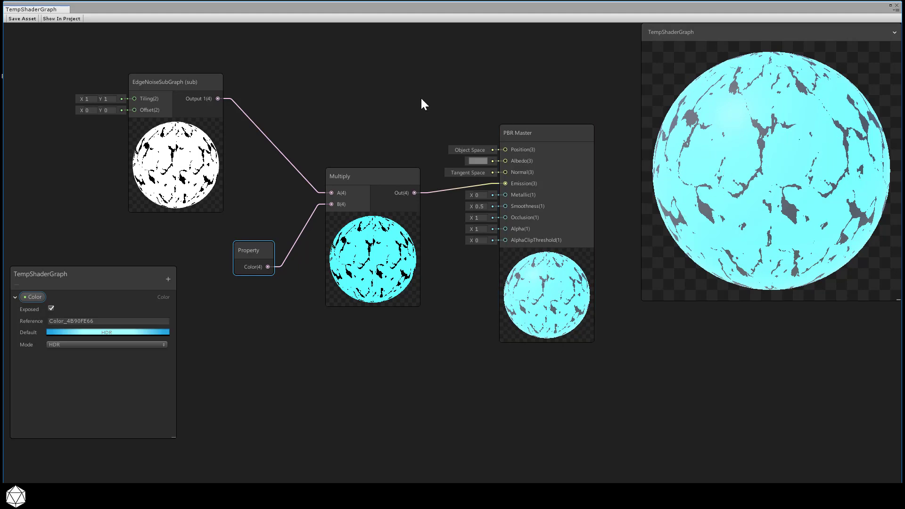
pyautogui.click(897, 5)
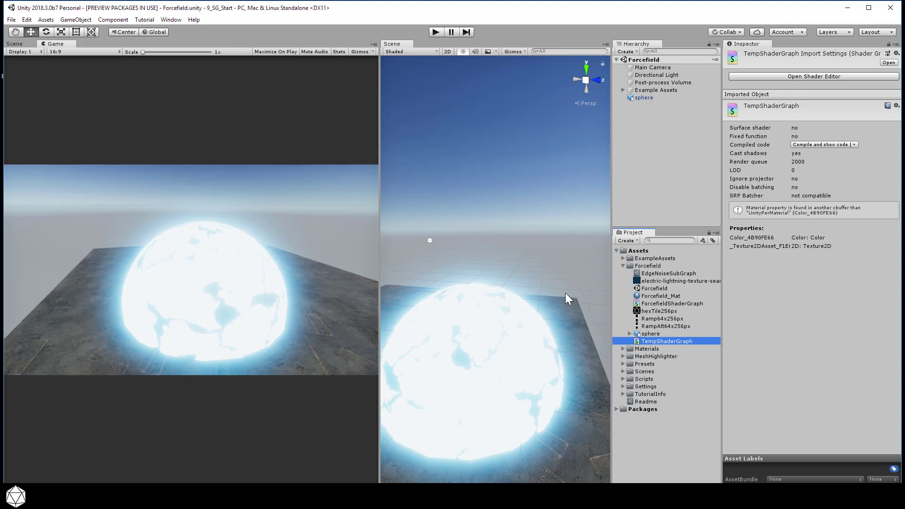
# - Lower the sphere material's Color intensity four steps, then raise it back to 4.365
pyautogui.click(661, 98)
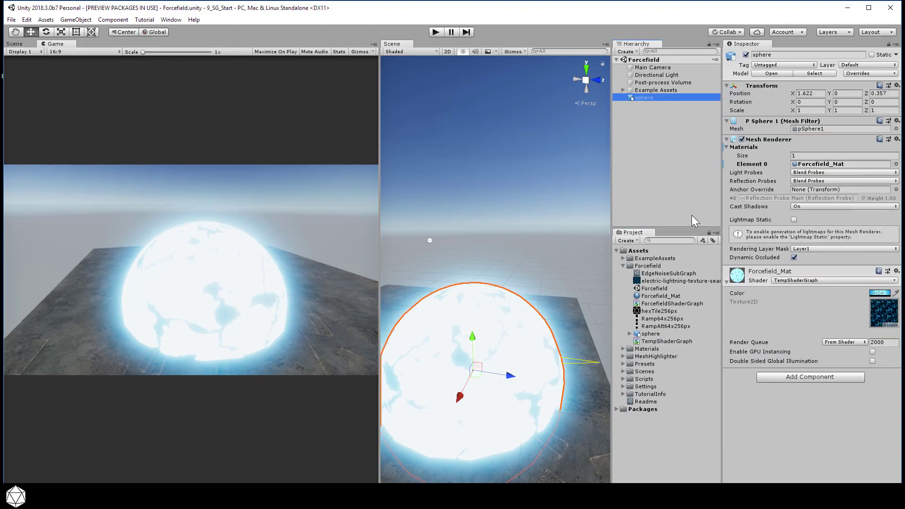
pyautogui.click(873, 293)
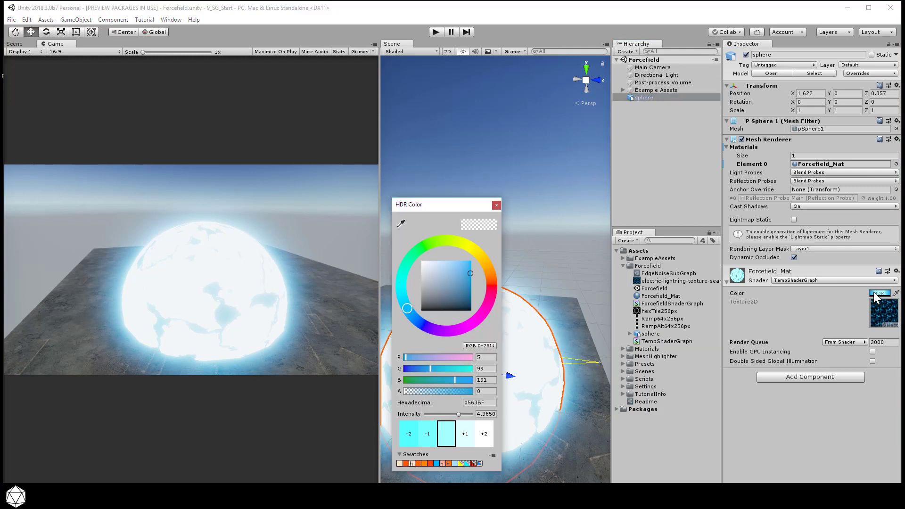
pyautogui.moveTo(417, 206); pyautogui.dragTo(635, 164)
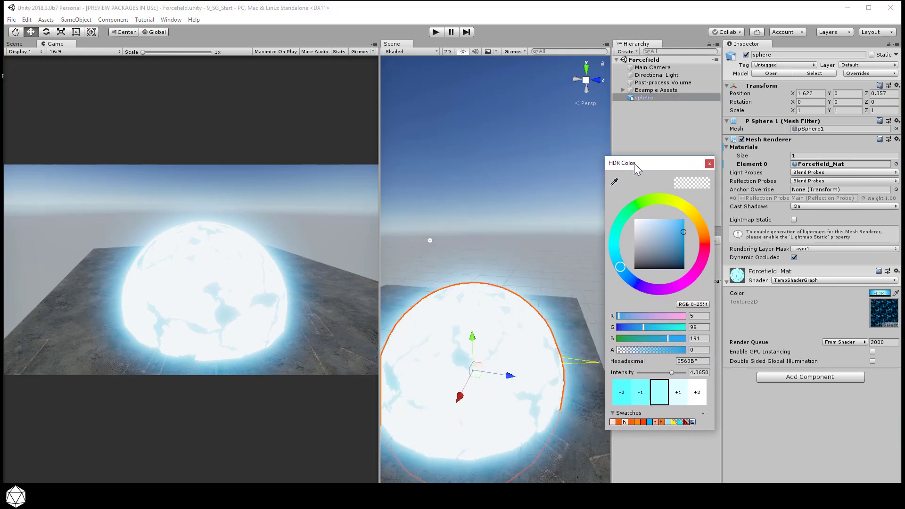
pyautogui.click(641, 390)
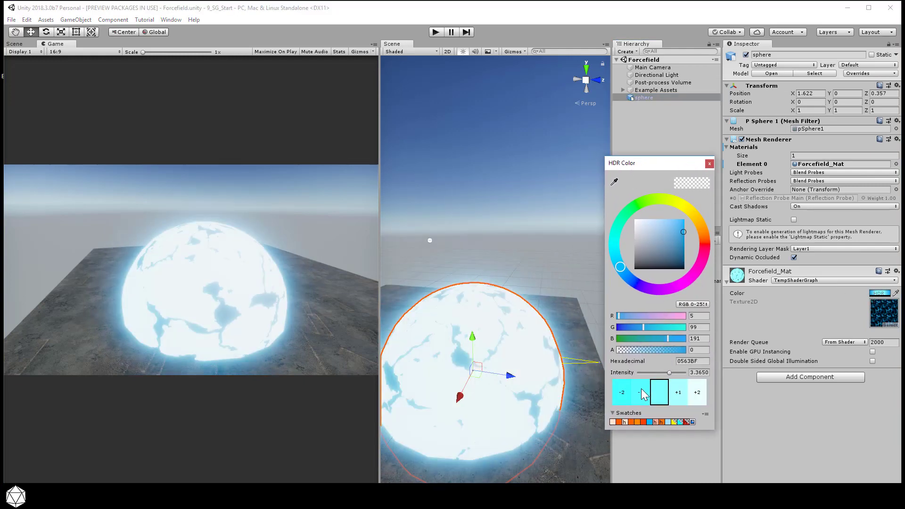
pyautogui.click(641, 390)
pyautogui.click(641, 390)
pyautogui.click(641, 390)
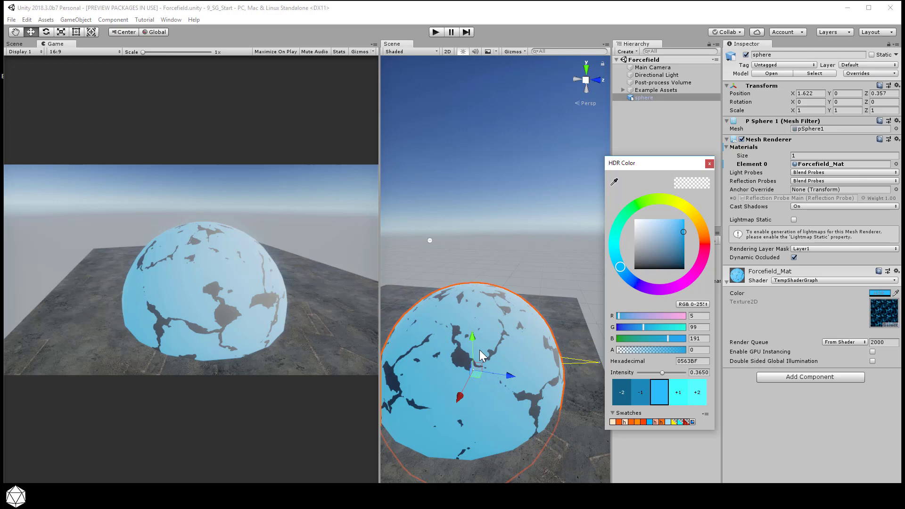
pyautogui.click(679, 394)
pyautogui.click(679, 393)
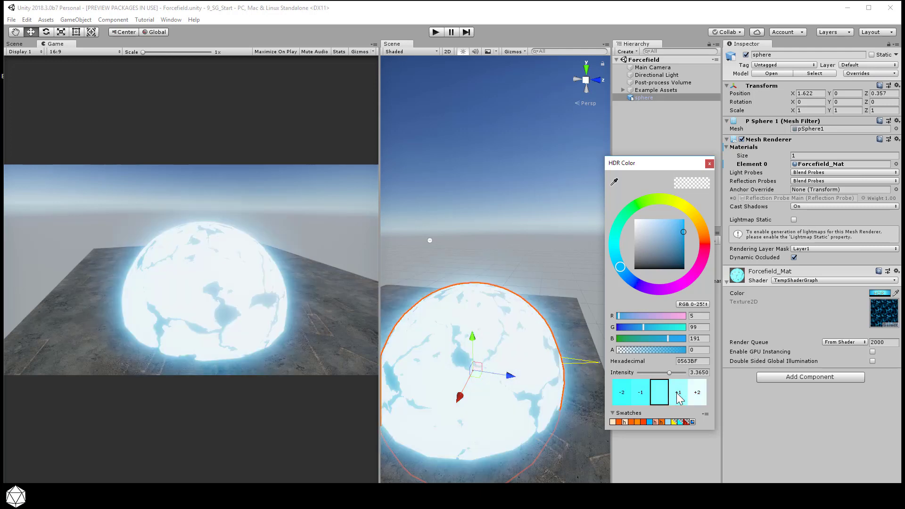
pyautogui.click(679, 394)
pyautogui.click(679, 393)
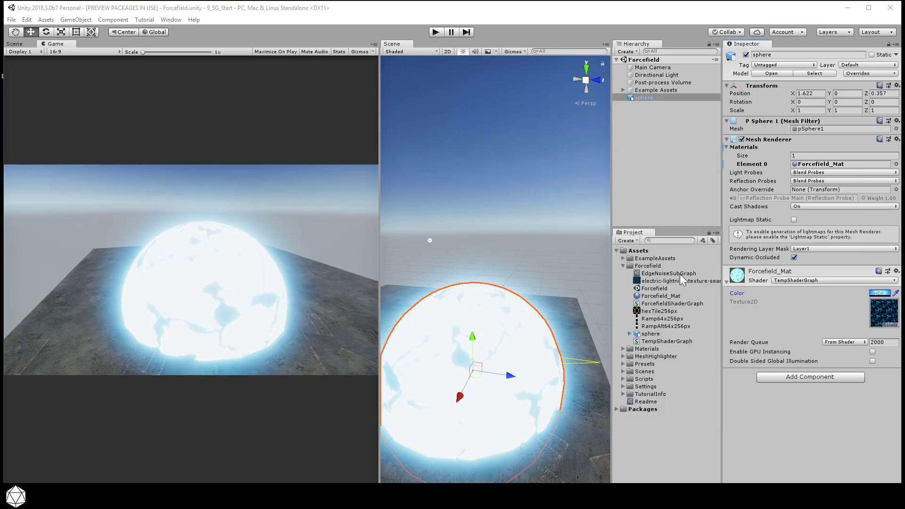
pyautogui.click(680, 273)
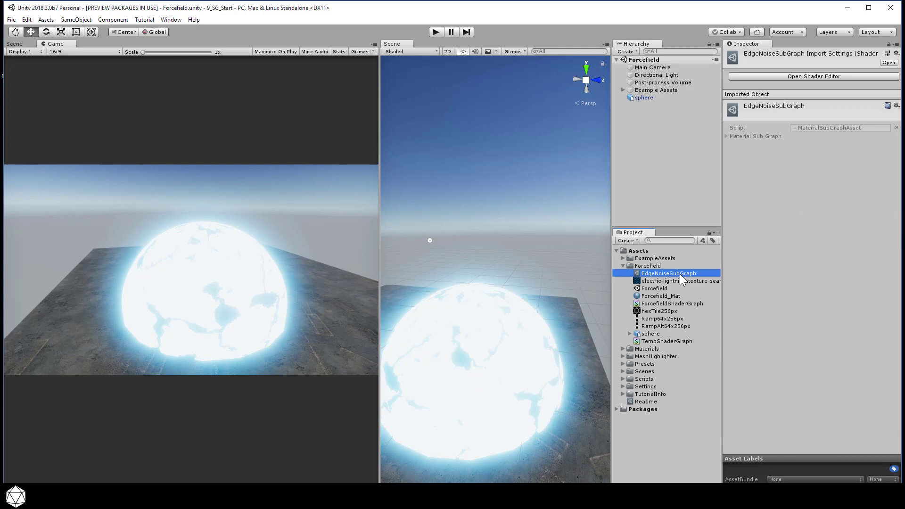
# - Open EdgeNoiseSubGraph and rearrange the Step and output nodes
pyautogui.doubleClick(680, 273)
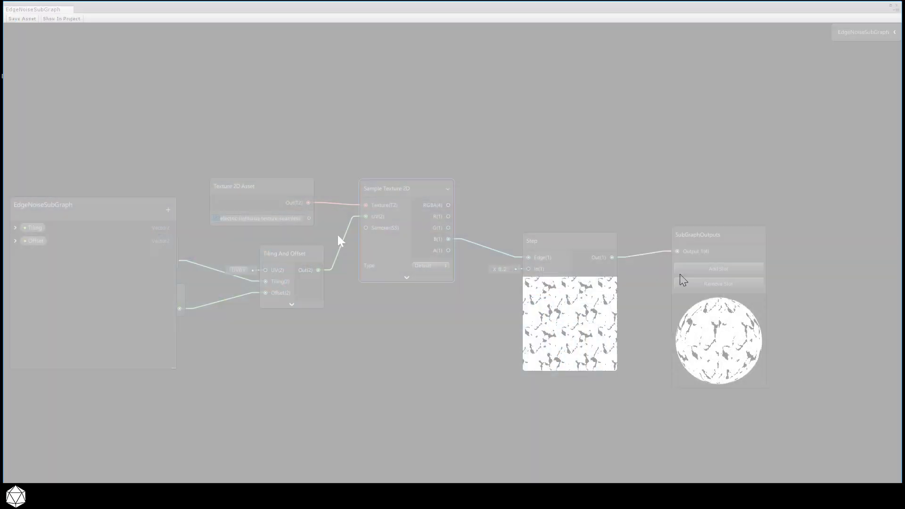
pyautogui.moveTo(136, 207); pyautogui.dragTo(129, 321)
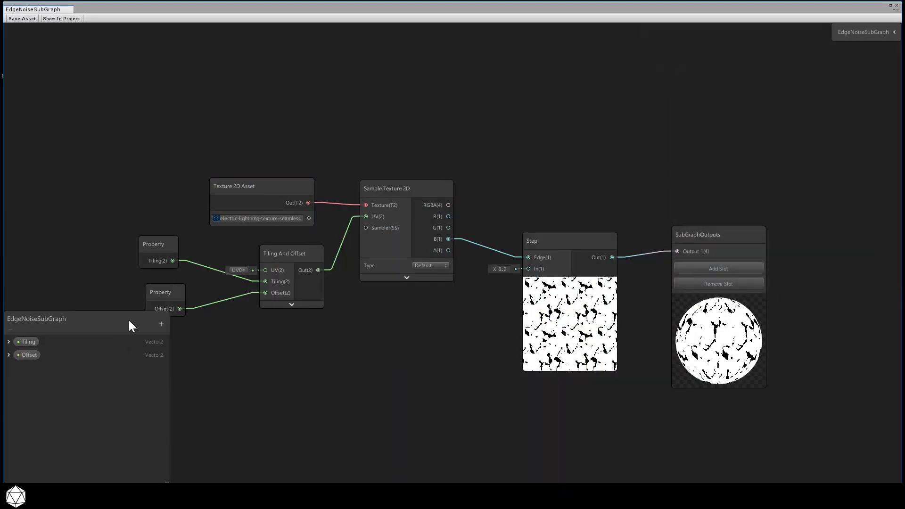
pyautogui.moveTo(441, 142); pyautogui.dragTo(355, 29, button='middle')
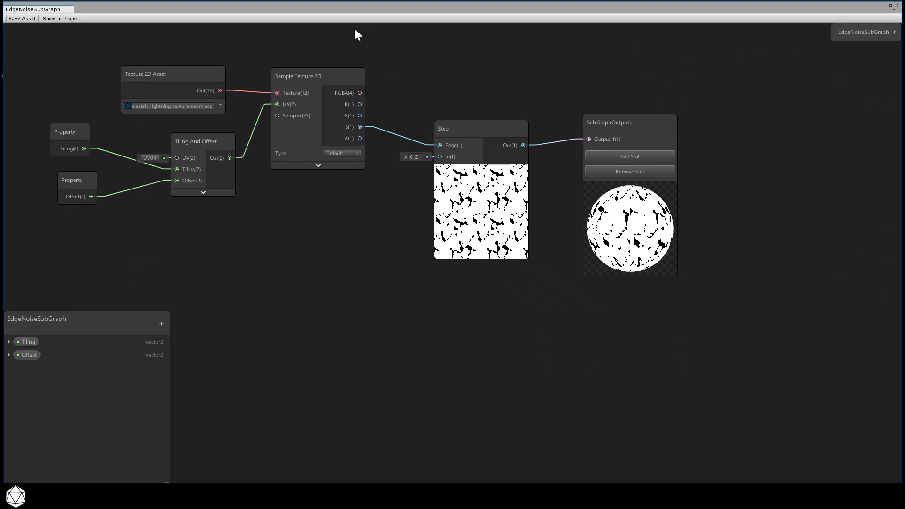
pyautogui.click(647, 121)
pyautogui.moveTo(481, 127); pyautogui.dragTo(476, 93)
pyautogui.moveTo(637, 162); pyautogui.dragTo(700, 151)
pyautogui.moveTo(448, 88); pyautogui.dragTo(475, 87)
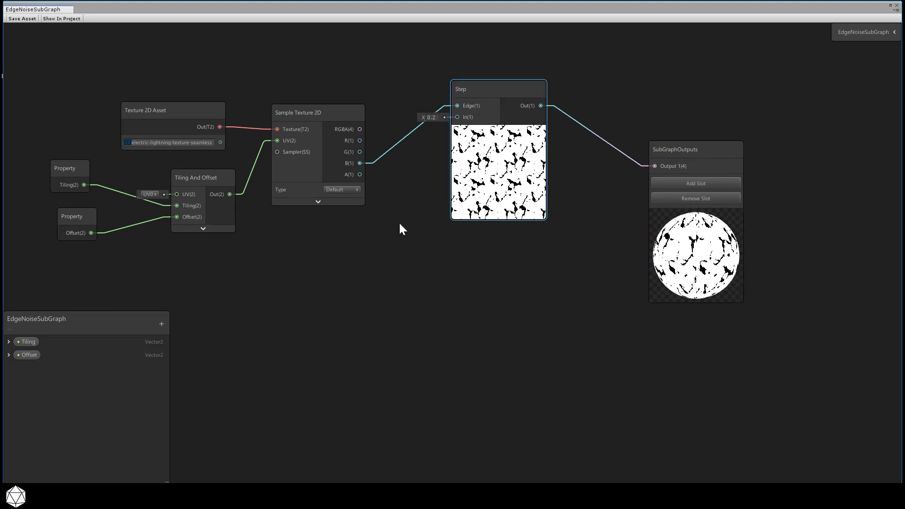
# - Add a second Step node fed by the texture's B channel, with In set to 0.3
pyautogui.rightClick(456, 250)
pyautogui.click(472, 256)
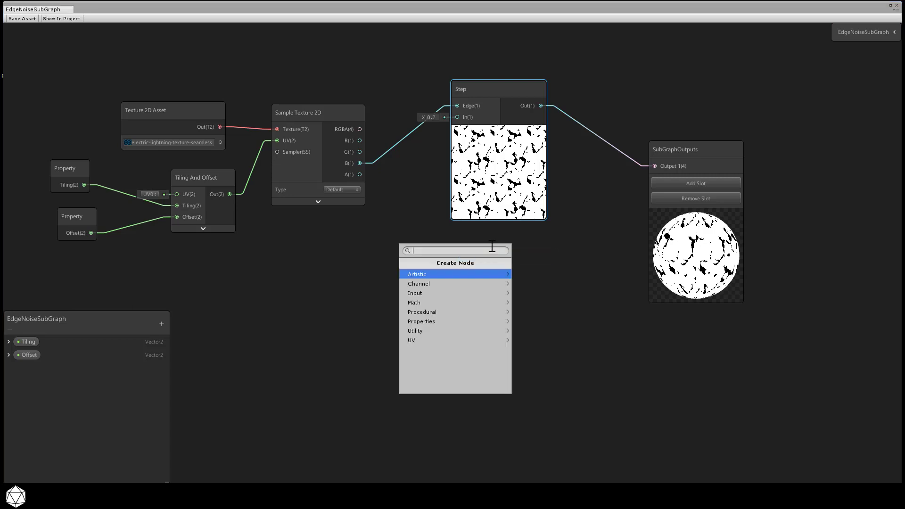
pyautogui.click(440, 302)
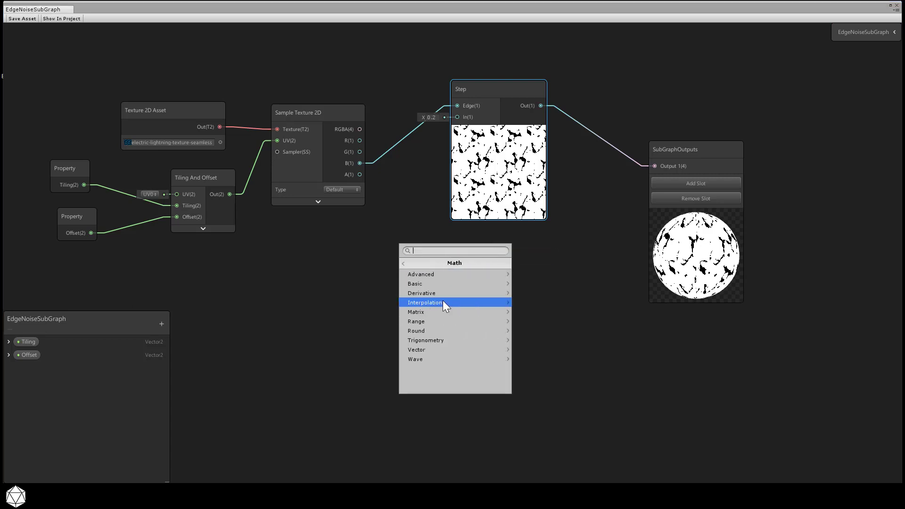
pyautogui.click(439, 331)
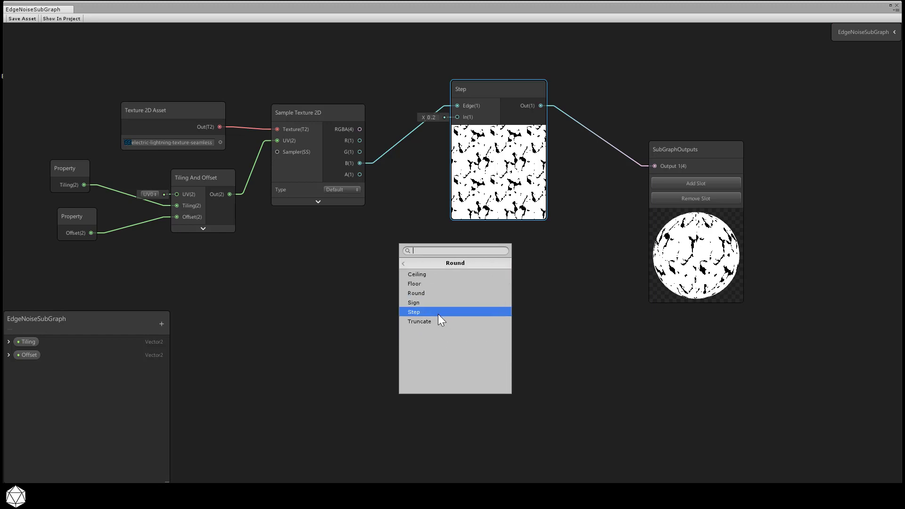
pyautogui.click(438, 313)
pyautogui.moveTo(478, 272); pyautogui.dragTo(484, 268)
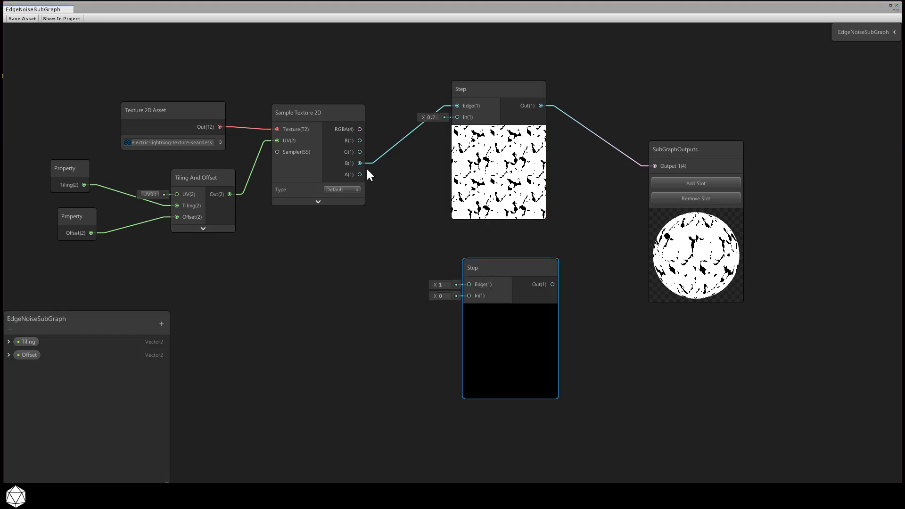
pyautogui.moveTo(358, 163); pyautogui.dragTo(468, 285)
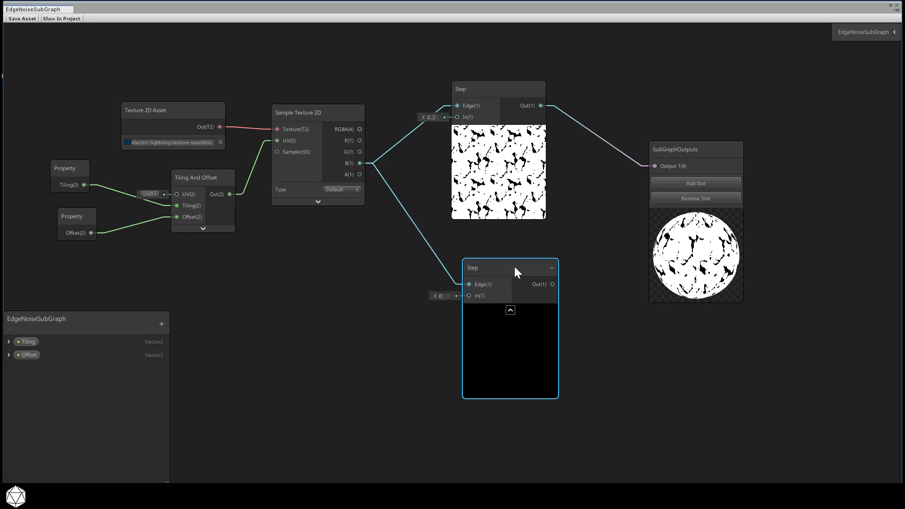
pyautogui.click(445, 296)
pyautogui.write('0.3')
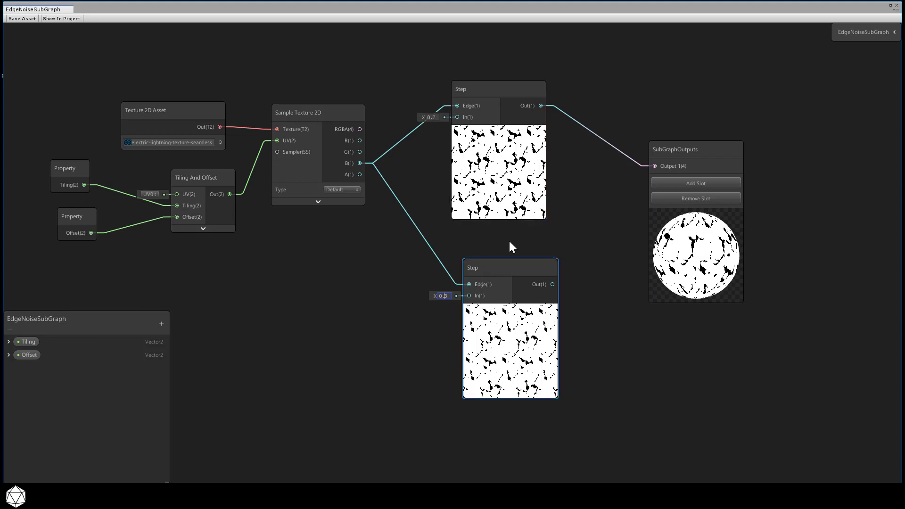
pyautogui.moveTo(511, 265); pyautogui.dragTo(507, 262)
pyautogui.click(476, 118)
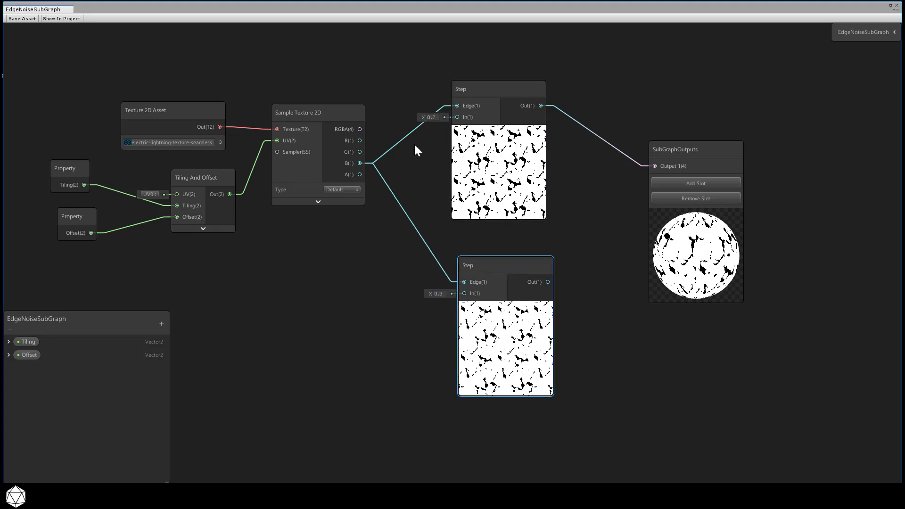
# - Replace the Step-to-output wire with a Subtract node taking both Step results
pyautogui.moveTo(713, 150); pyautogui.dragTo(802, 150)
pyautogui.click(658, 140)
pyautogui.press('Delete')
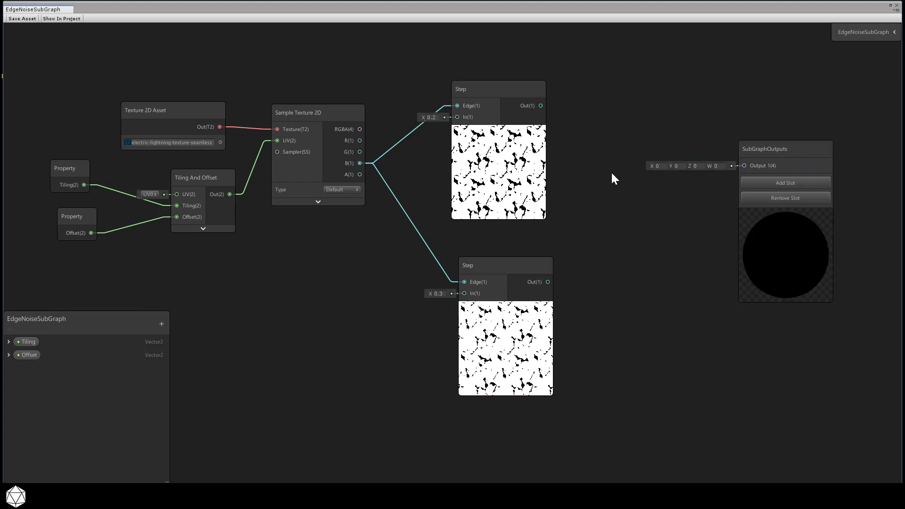
pyautogui.rightClick(611, 173)
pyautogui.click(618, 179)
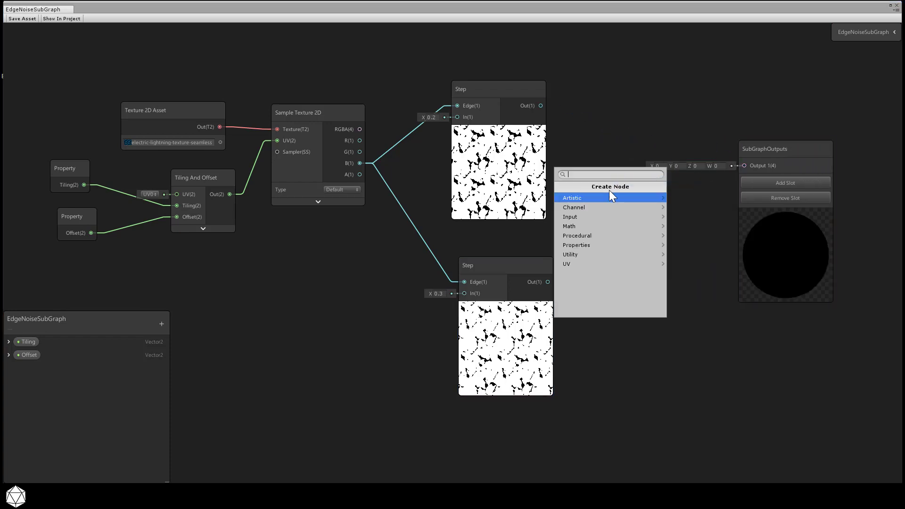
pyautogui.click(598, 226)
pyautogui.click(593, 209)
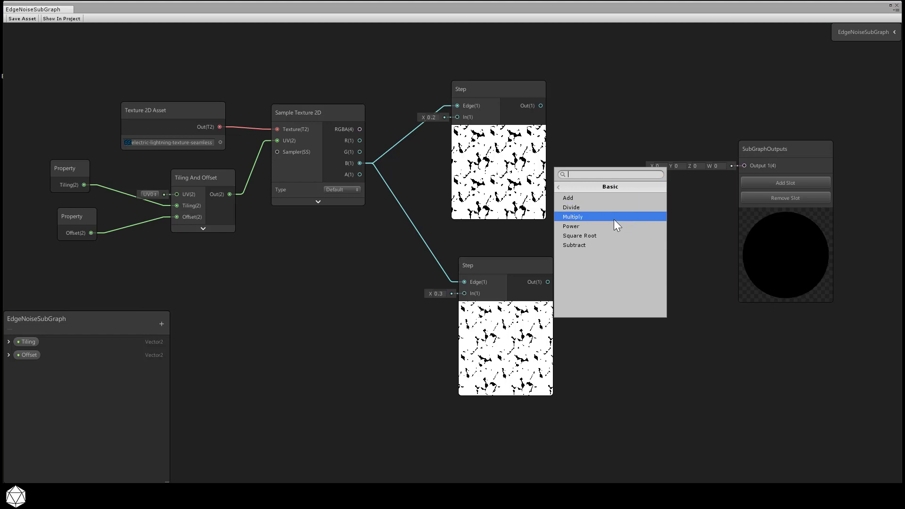
pyautogui.click(603, 244)
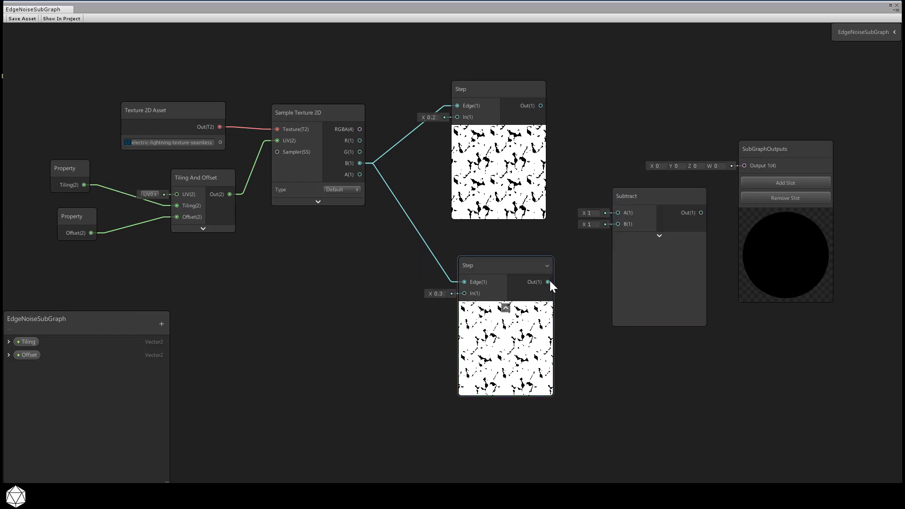
pyautogui.moveTo(548, 282); pyautogui.dragTo(618, 212)
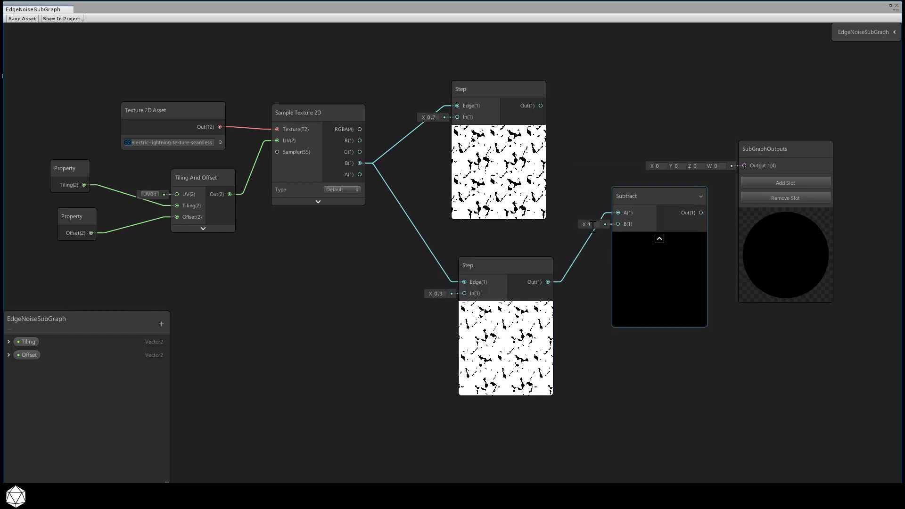
pyautogui.moveTo(540, 106); pyautogui.dragTo(617, 225)
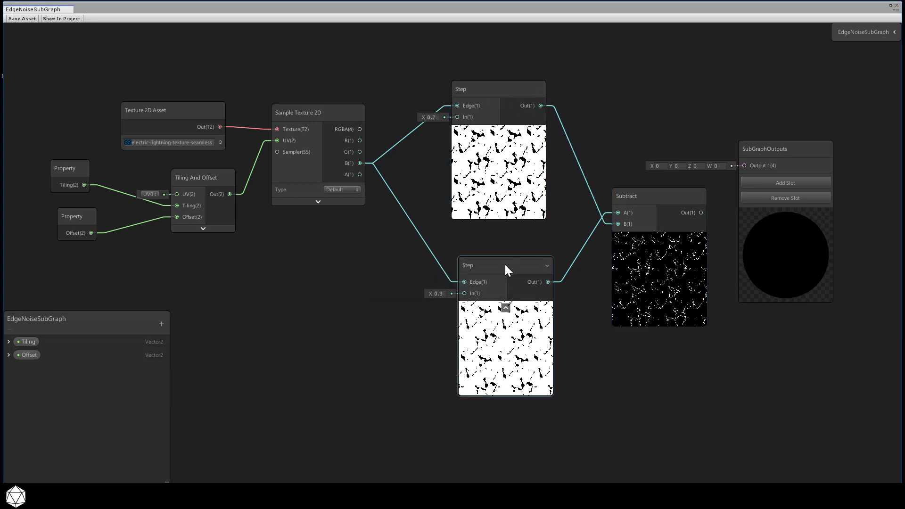
# - Send the Subtract result to the sub-graph output and save the asset
pyautogui.moveTo(505, 263)
pyautogui.mouseDown()
pyautogui.moveTo(497, 115)
pyautogui.moveTo(500, 278)
pyautogui.mouseUp()
pyautogui.moveTo(490, 117)
pyautogui.mouseDown()
pyautogui.moveTo(492, 75)
pyautogui.moveTo(483, 65)
pyautogui.moveTo(487, 128)
pyautogui.mouseUp()
pyautogui.moveTo(491, 306); pyautogui.dragTo(485, 269)
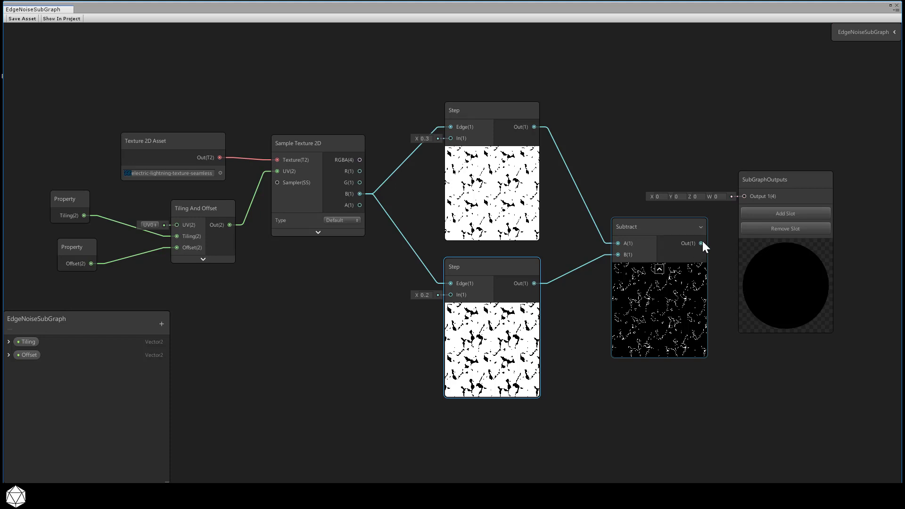
pyautogui.moveTo(701, 243); pyautogui.dragTo(745, 196)
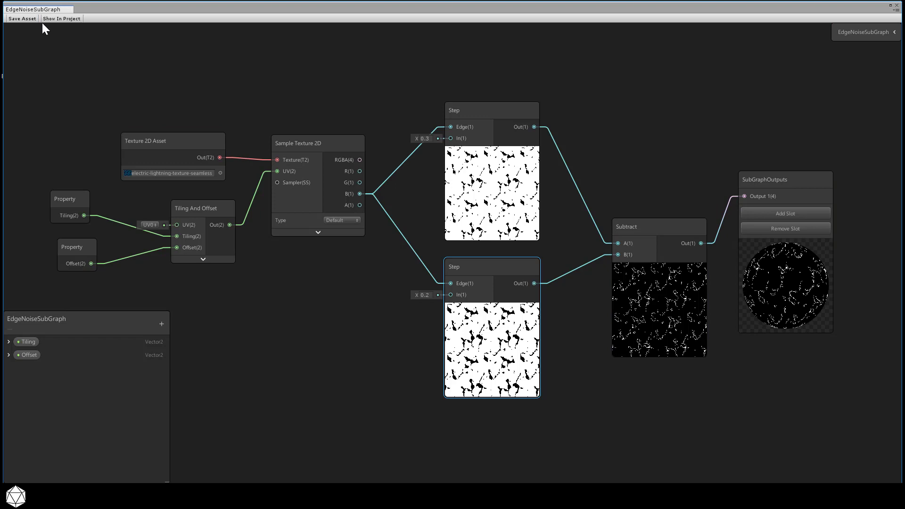
pyautogui.click(22, 18)
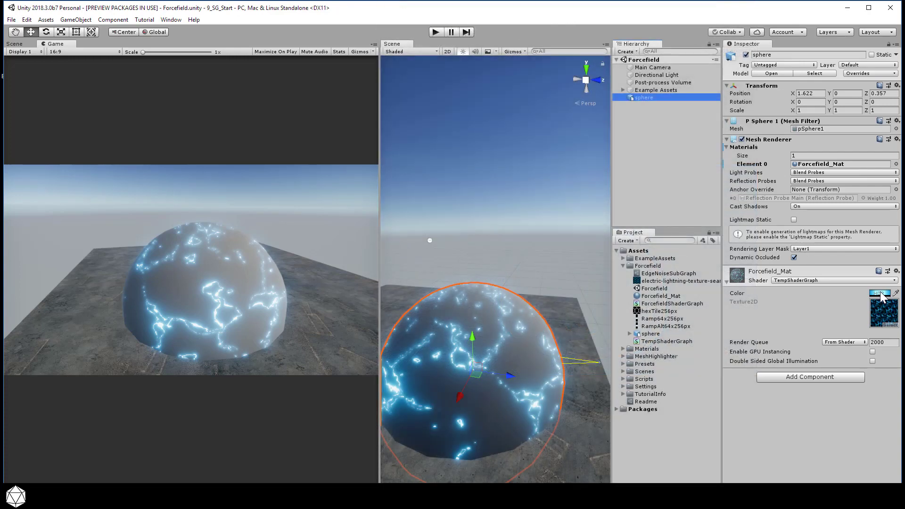
# - Set the material colour's intensity to 4 and shift its hue to deep blue 0753BF
pyautogui.click(880, 293)
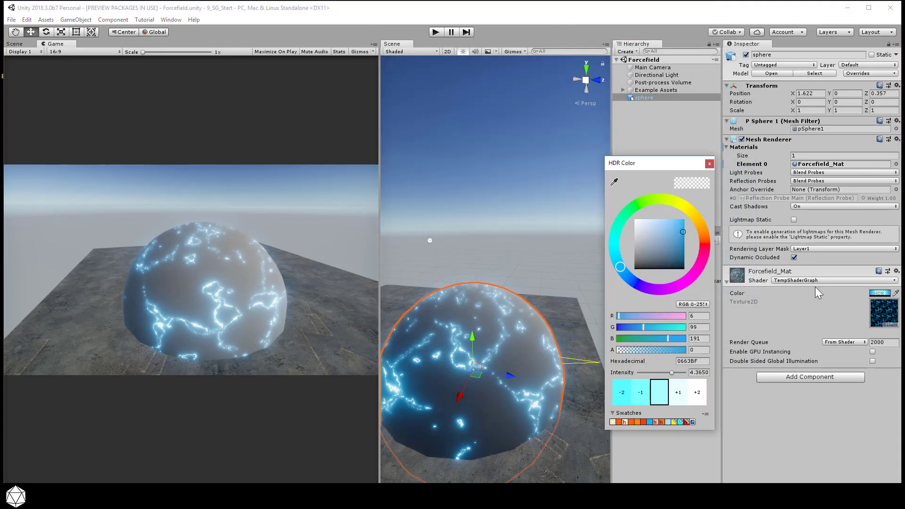
pyautogui.click(679, 396)
pyautogui.click(645, 394)
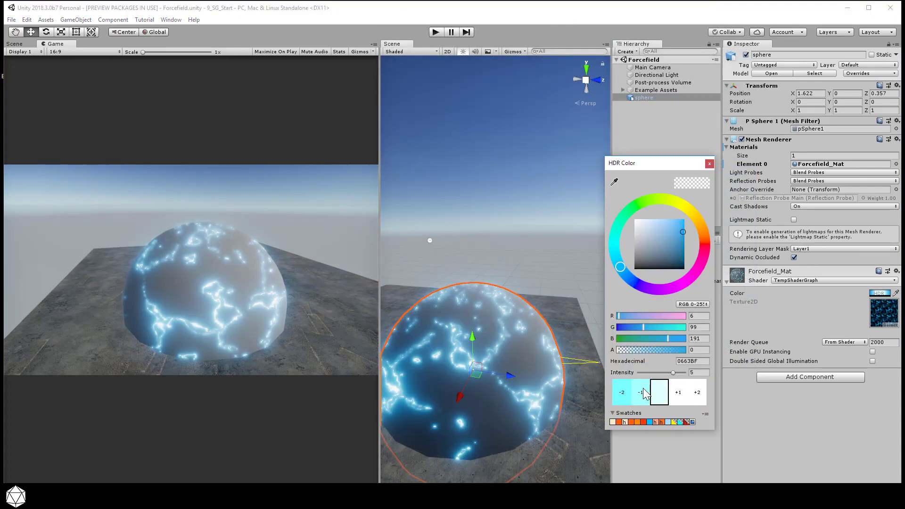
pyautogui.click(645, 394)
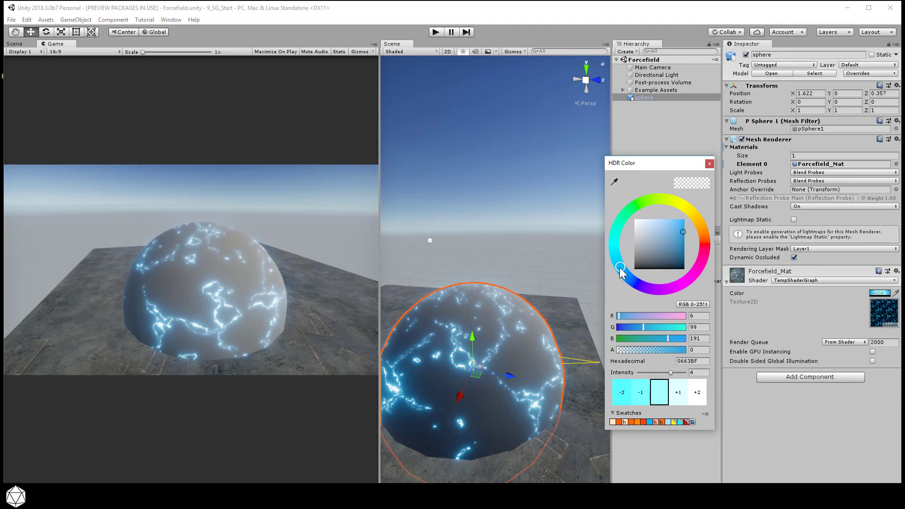
pyautogui.moveTo(620, 267)
pyautogui.mouseDown()
pyautogui.moveTo(610, 216)
pyautogui.moveTo(644, 196)
pyautogui.moveTo(723, 203)
pyautogui.moveTo(750, 238)
pyautogui.moveTo(748, 210)
pyautogui.moveTo(739, 196)
pyautogui.moveTo(741, 227)
pyautogui.moveTo(721, 280)
pyautogui.moveTo(675, 309)
pyautogui.moveTo(615, 307)
pyautogui.moveTo(575, 276)
pyautogui.moveTo(582, 299)
pyautogui.mouseUp()
pyautogui.moveTo(666, 160); pyautogui.dragTo(604, 139)
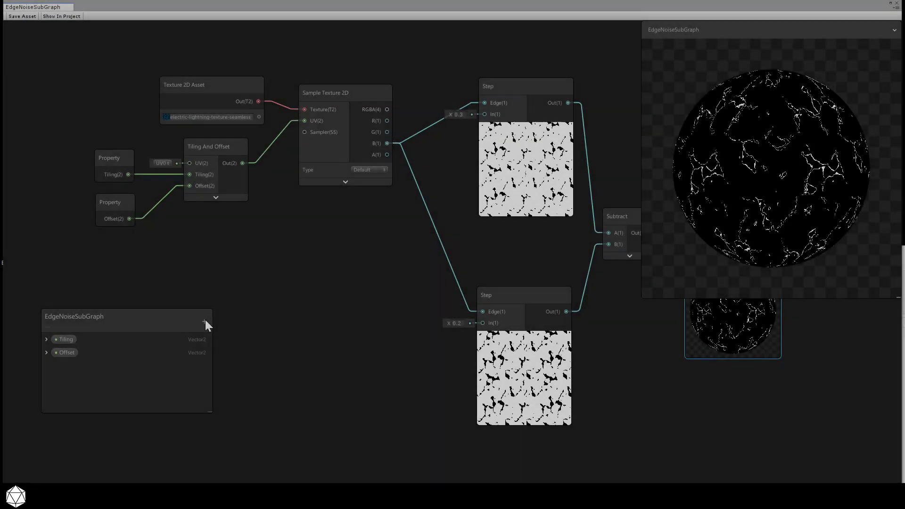
# - Add a Vector1 property named Cutoff with default 0.2
pyautogui.click(205, 322)
pyautogui.click(224, 323)
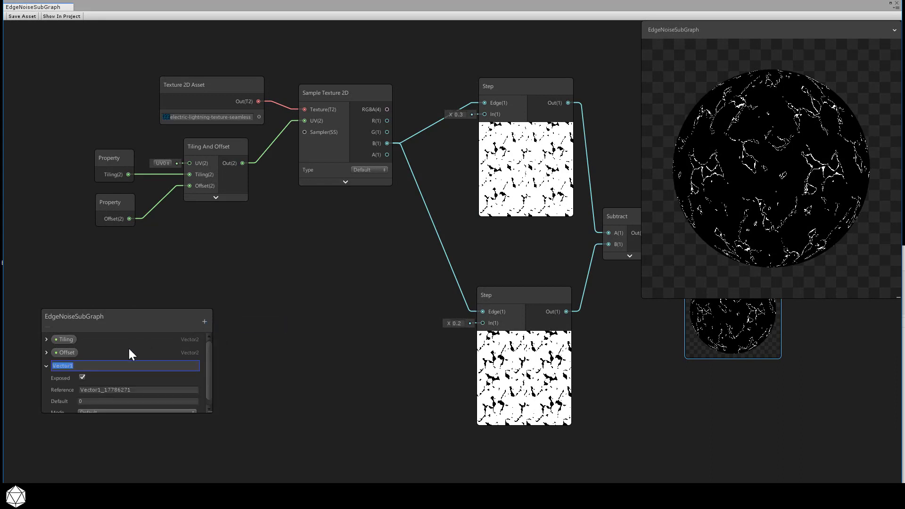
pyautogui.write('Cutoff')
pyautogui.press('Return')
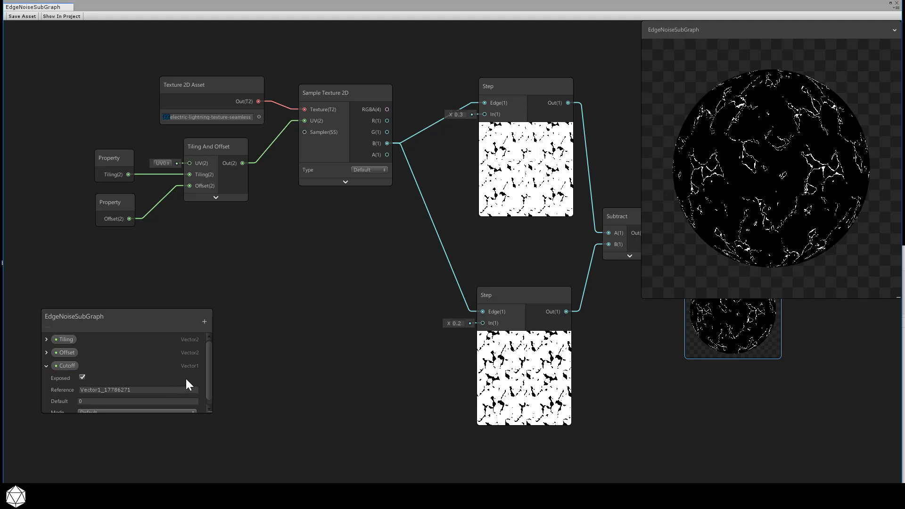
pyautogui.moveTo(208, 408); pyautogui.dragTo(210, 479)
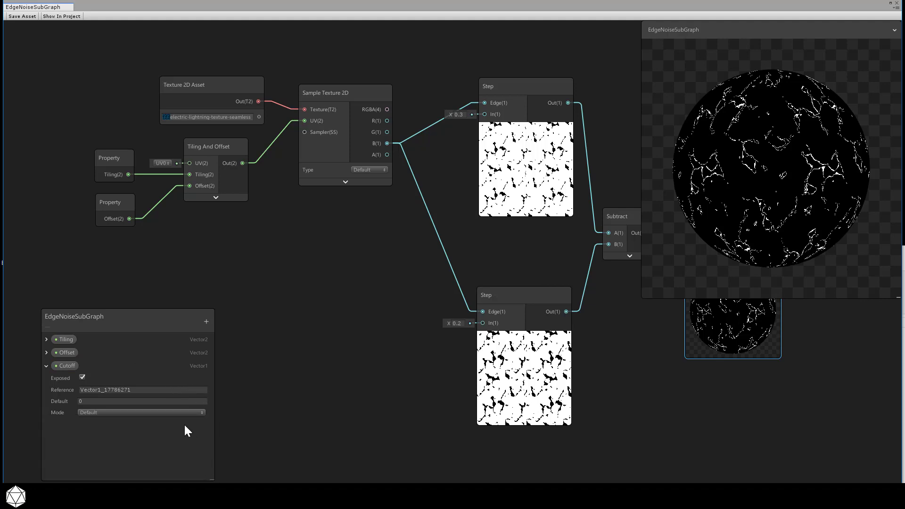
pyautogui.click(165, 401)
pyautogui.write('0.2')
# - Add a Vector1 property named Thickness with default 0.1
pyautogui.click(208, 320)
pyautogui.click(220, 324)
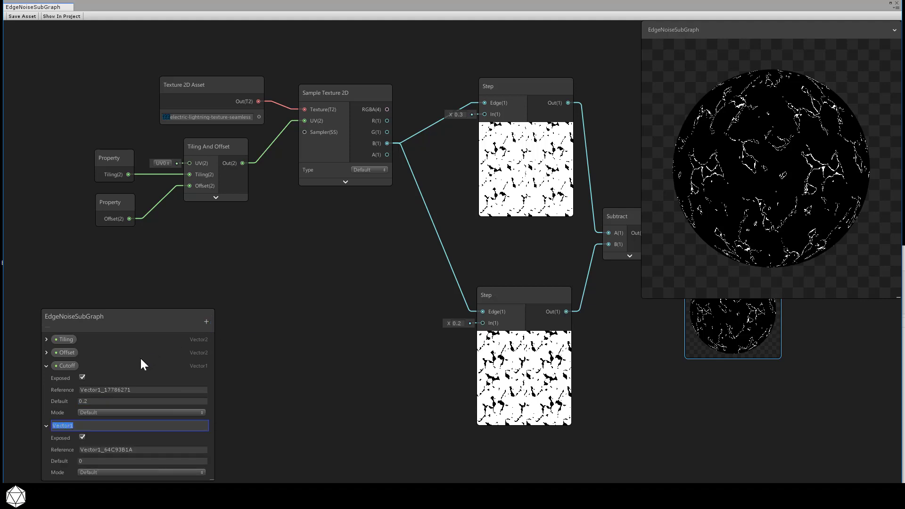
pyautogui.write('Thickness')
pyautogui.press('Return')
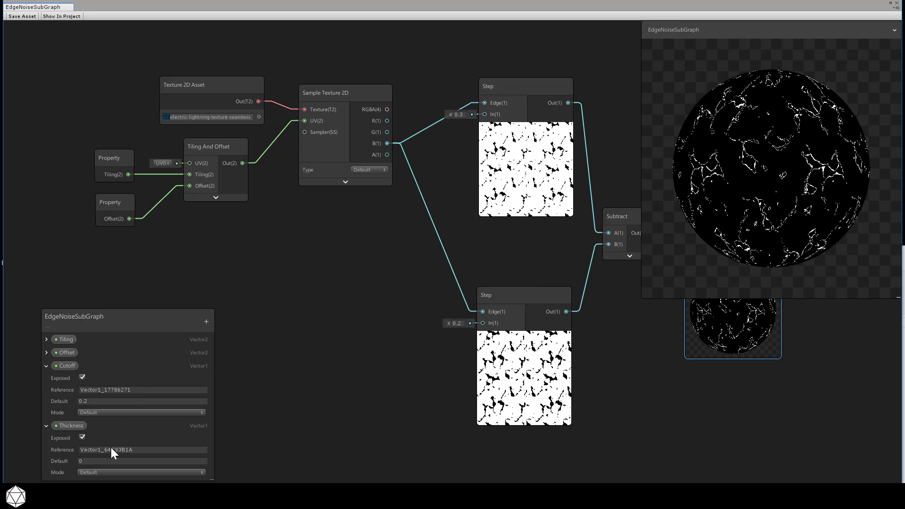
pyautogui.click(108, 461)
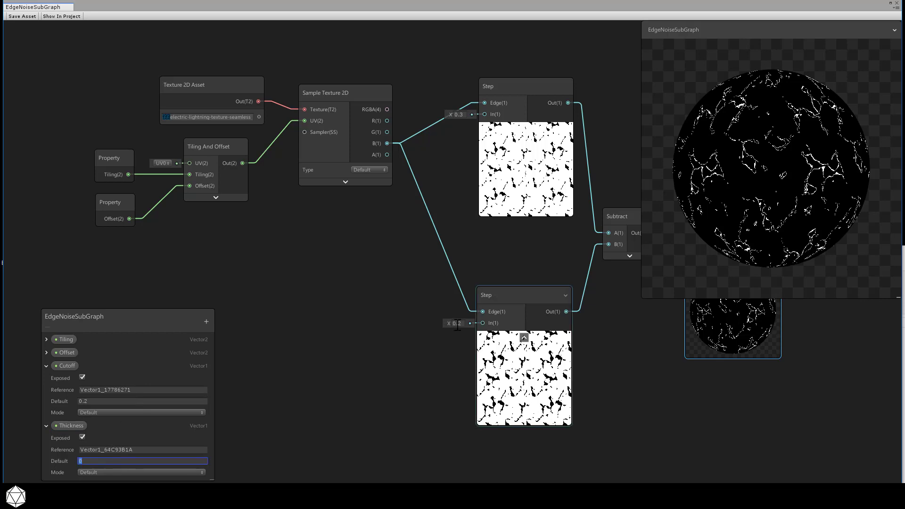
pyautogui.click(466, 115)
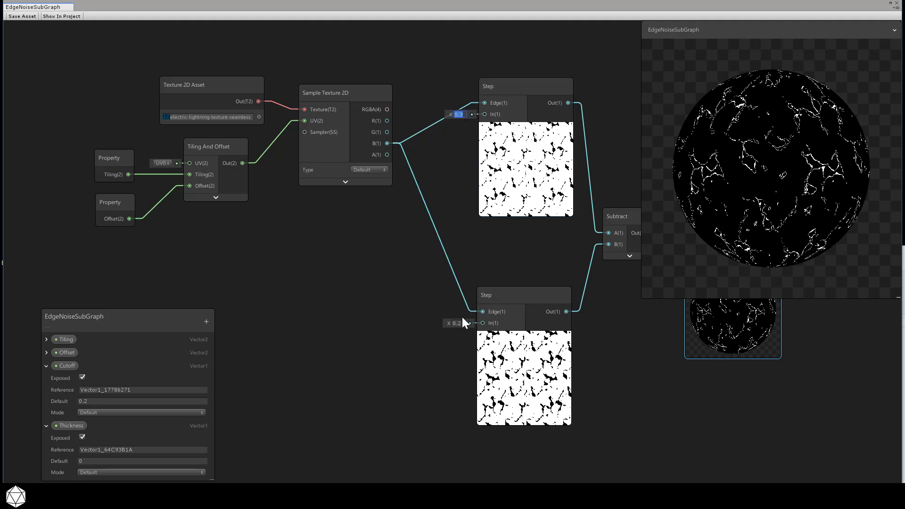
pyautogui.click(82, 461)
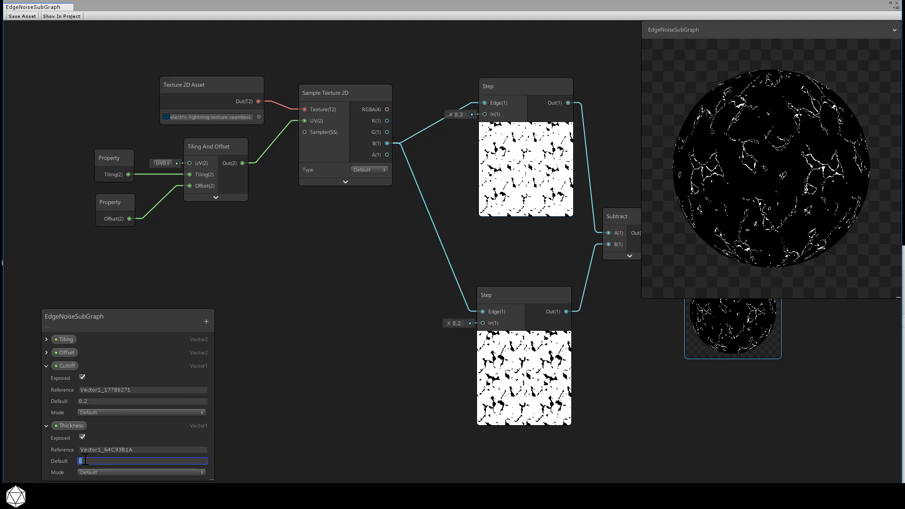
pyautogui.write('0.1')
# - Place a Cutoff property node and a new Add node (Math > Basic > Add) in the sub graph
pyautogui.moveTo(78, 366); pyautogui.dragTo(483, 323)
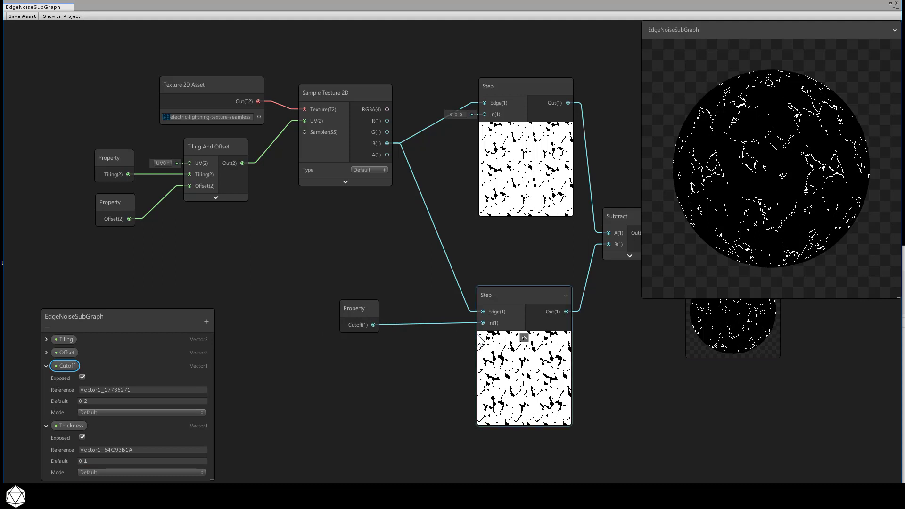
pyautogui.moveTo(356, 308); pyautogui.dragTo(272, 304)
pyautogui.rightClick(307, 249)
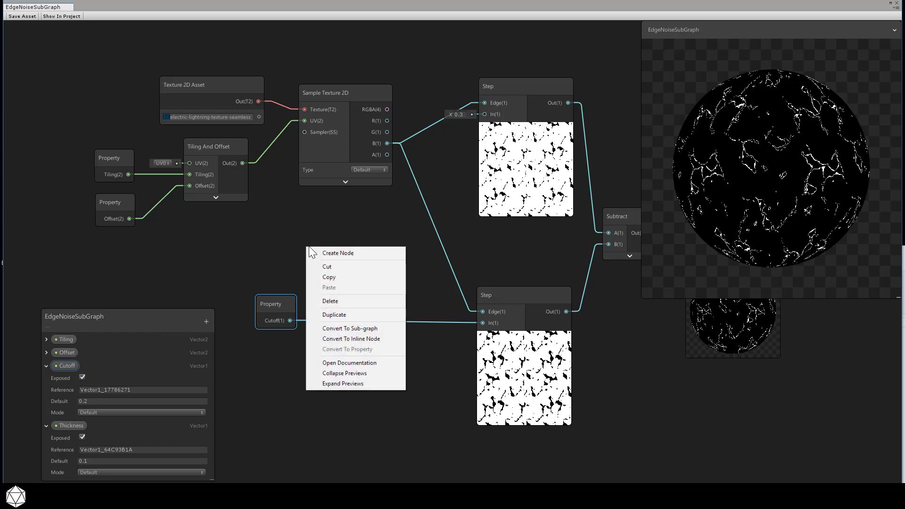
pyautogui.click(324, 252)
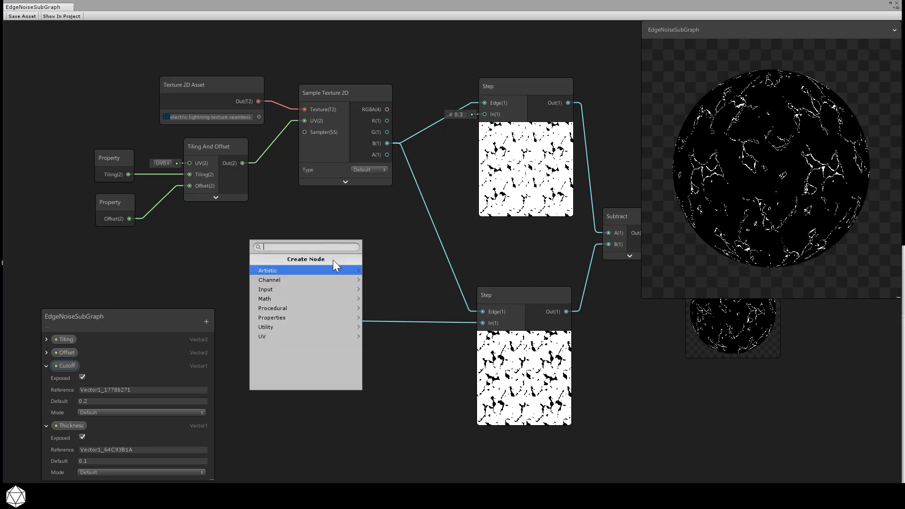
pyautogui.click(316, 299)
pyautogui.click(314, 278)
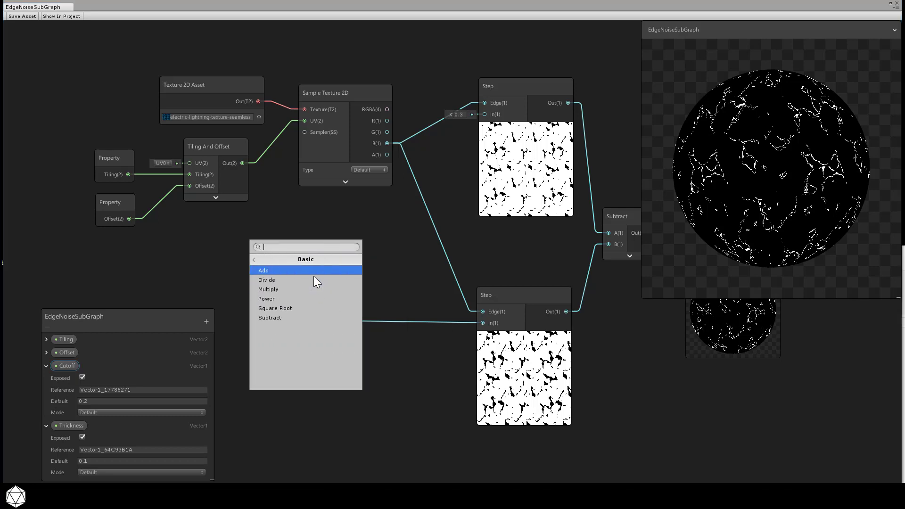
pyautogui.click(310, 269)
pyautogui.moveTo(355, 269); pyautogui.dragTo(392, 252)
pyautogui.click(380, 302)
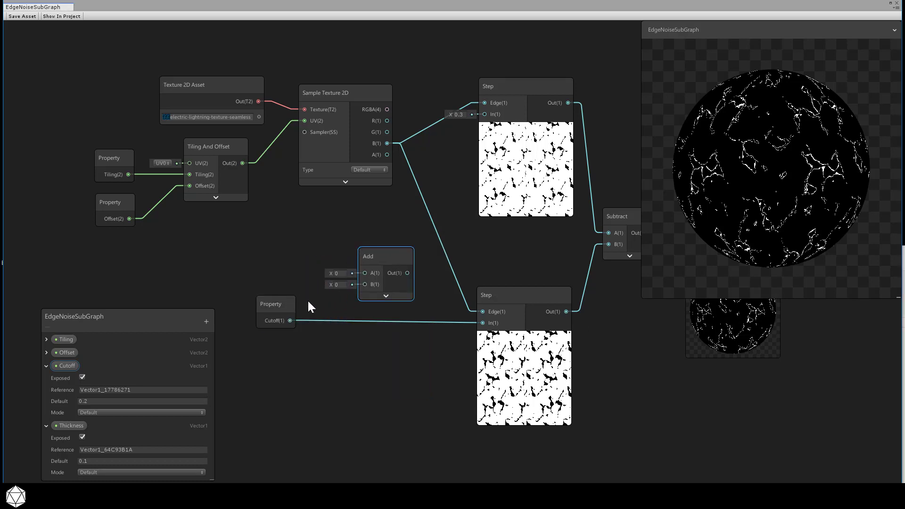
# - Wire Thickness and Cutoff into Add, and Add's output into the upper Step's In
pyautogui.moveTo(290, 320); pyautogui.dragTo(365, 285)
pyautogui.moveTo(81, 427); pyautogui.dragTo(365, 273)
pyautogui.click(272, 273)
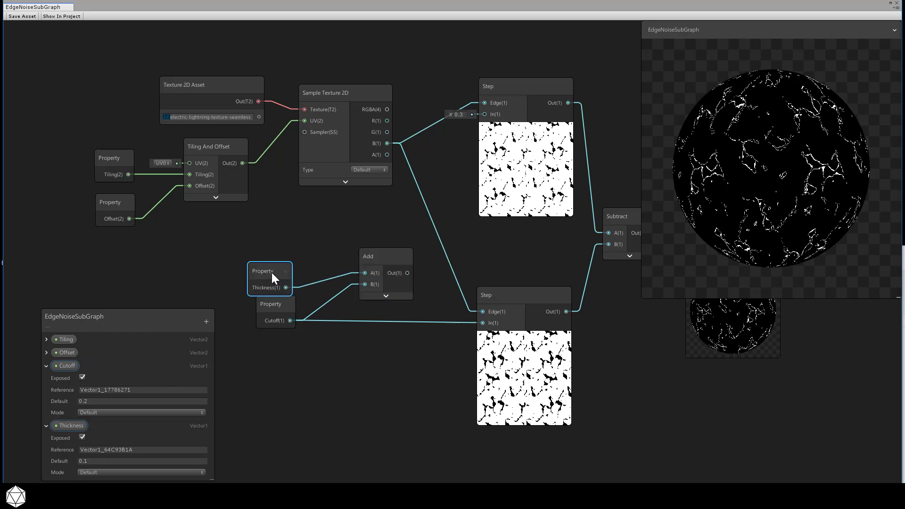
pyautogui.moveTo(271, 272); pyautogui.dragTo(283, 252)
pyautogui.moveTo(408, 273); pyautogui.dragTo(485, 115)
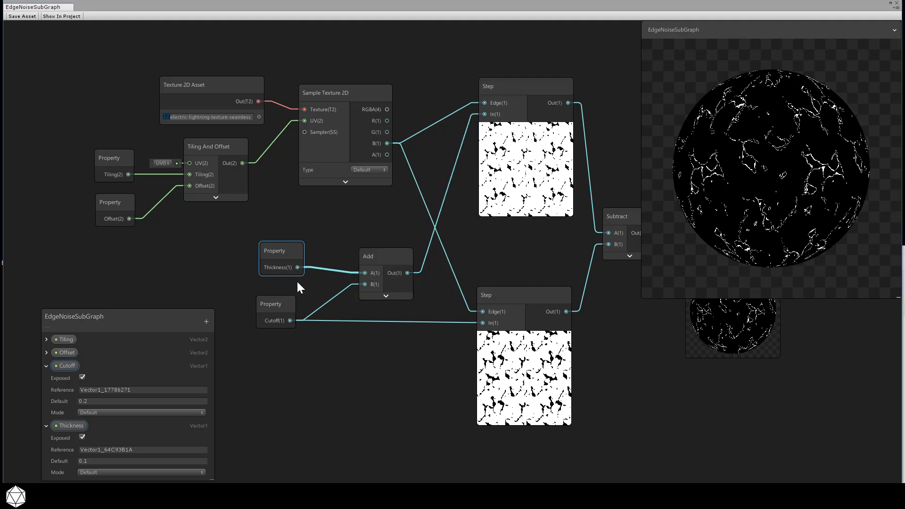
pyautogui.moveTo(268, 302); pyautogui.dragTo(268, 310)
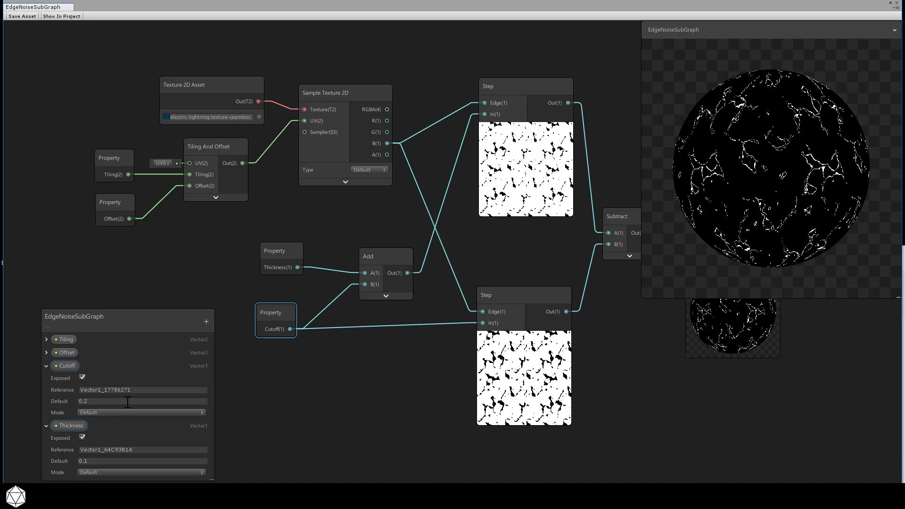
# - Set the blackboard defaults to Cutoff 0.2 and Thickness 0.1
pyautogui.click(119, 401)
pyautogui.press('BackSpace')
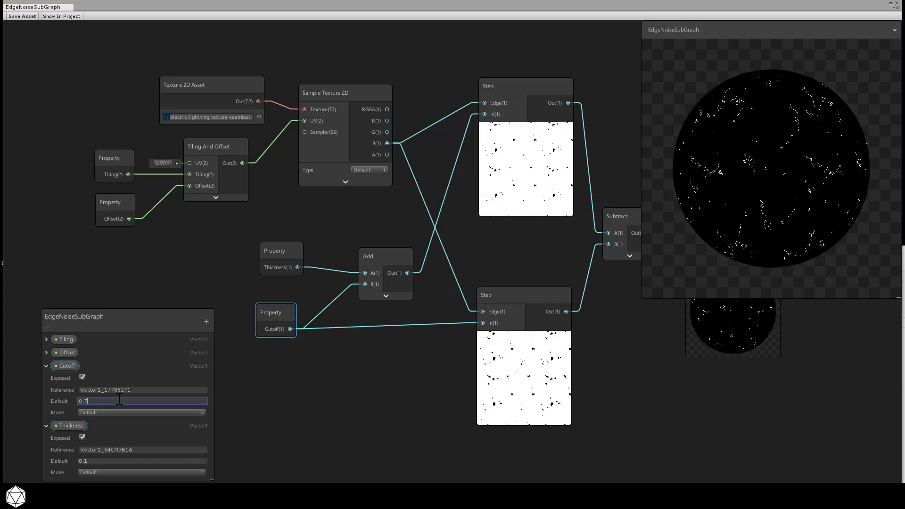
pyautogui.write('2')
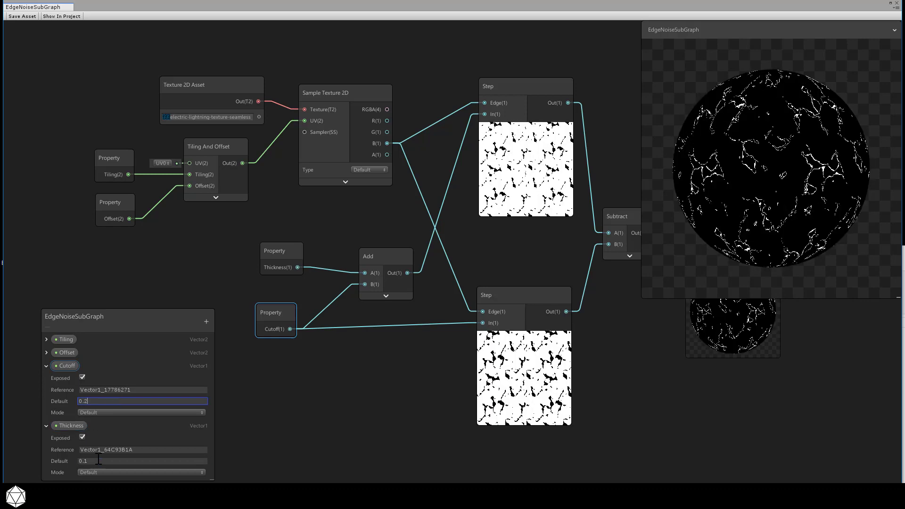
pyautogui.click(98, 461)
pyautogui.press('BackSpace')
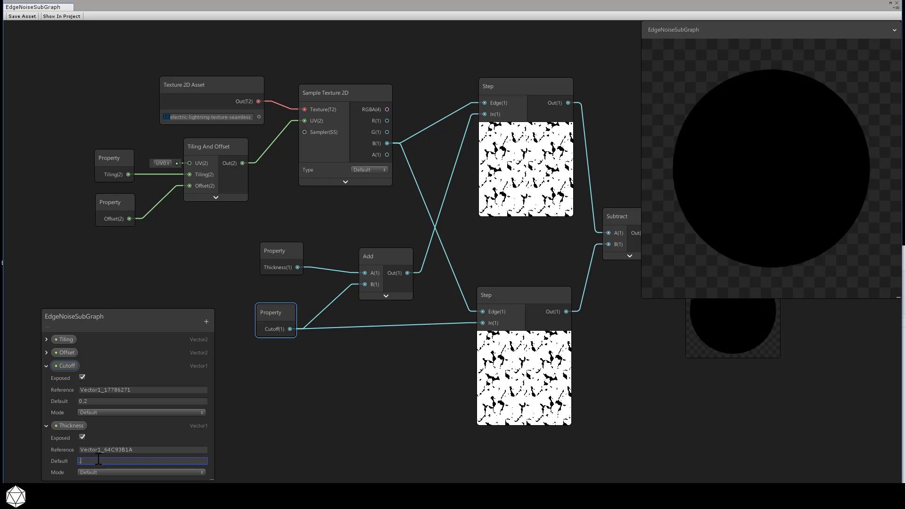
pyautogui.write('.8')
pyautogui.press('BackSpace')
pyautogui.write('1')
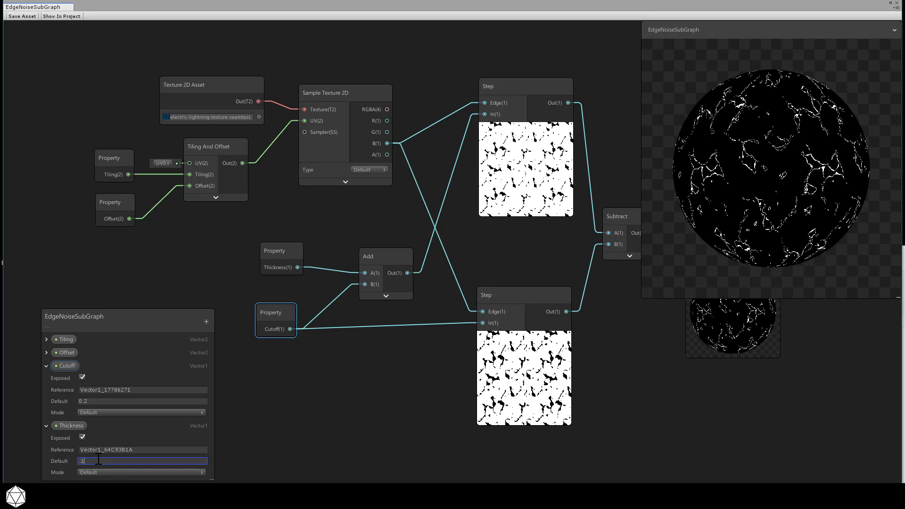
pyautogui.click(280, 377)
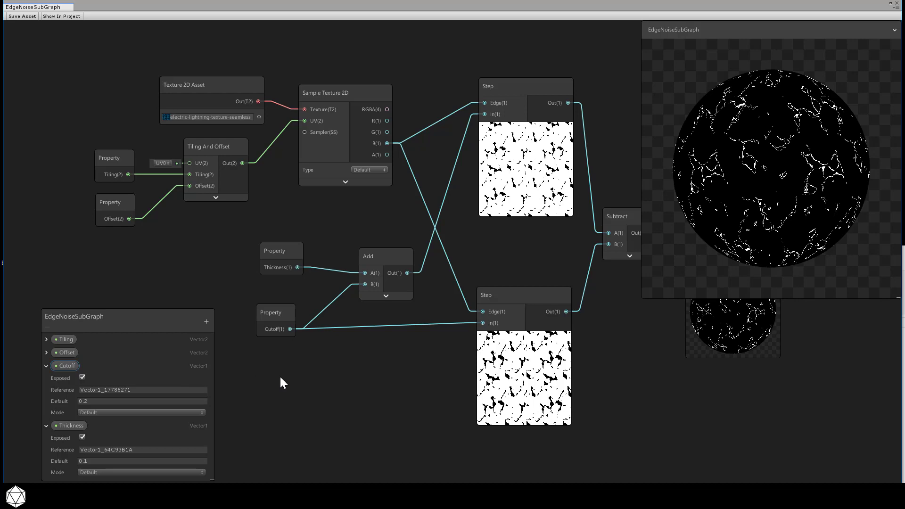
# - Save EdgeNoiseSubGraph and reopen TempShaderGraph from the Project panel
pyautogui.click(22, 16)
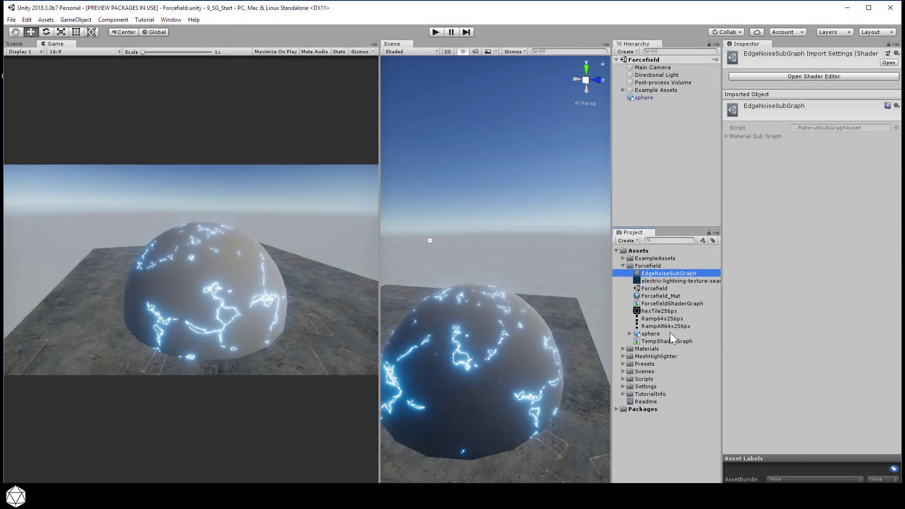
pyautogui.click(670, 341)
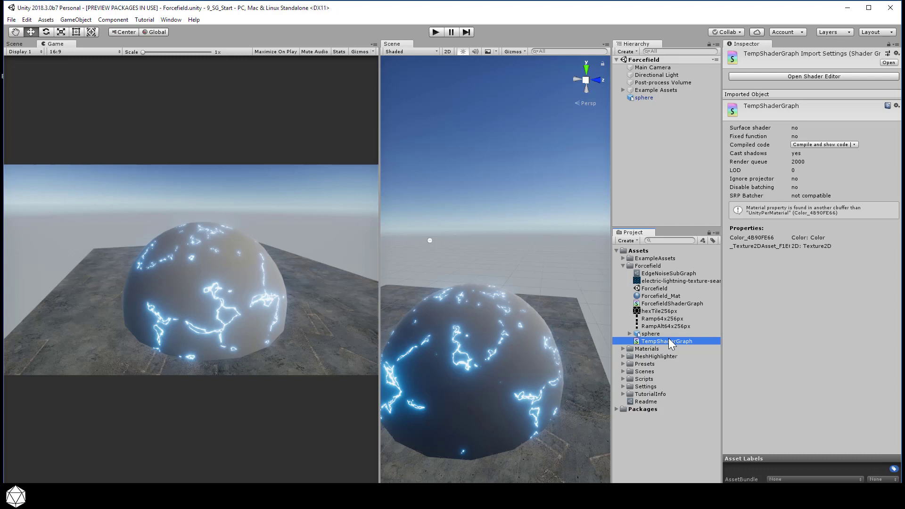
pyautogui.doubleClick(670, 340)
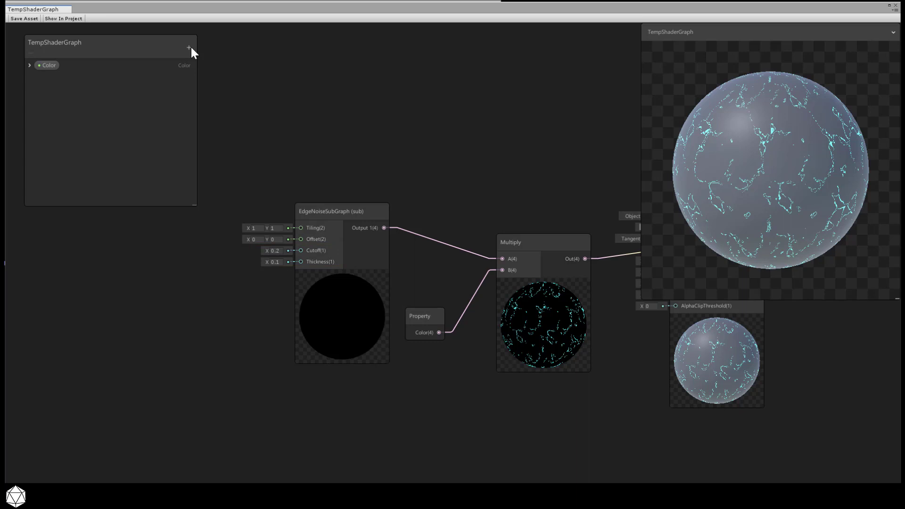
# - Add Vector1 blackboard properties Cutoff (default 0.2) and Thickness (default 0.1)
pyautogui.click(191, 47)
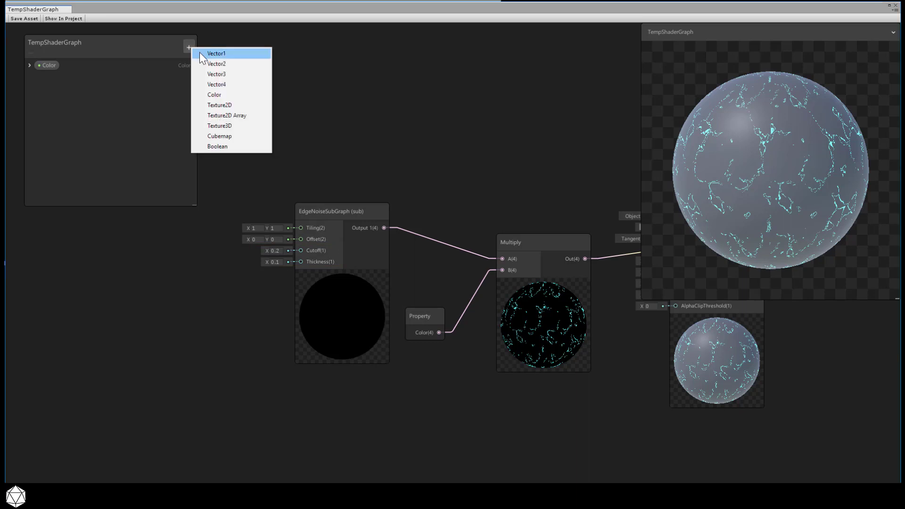
pyautogui.click(200, 53)
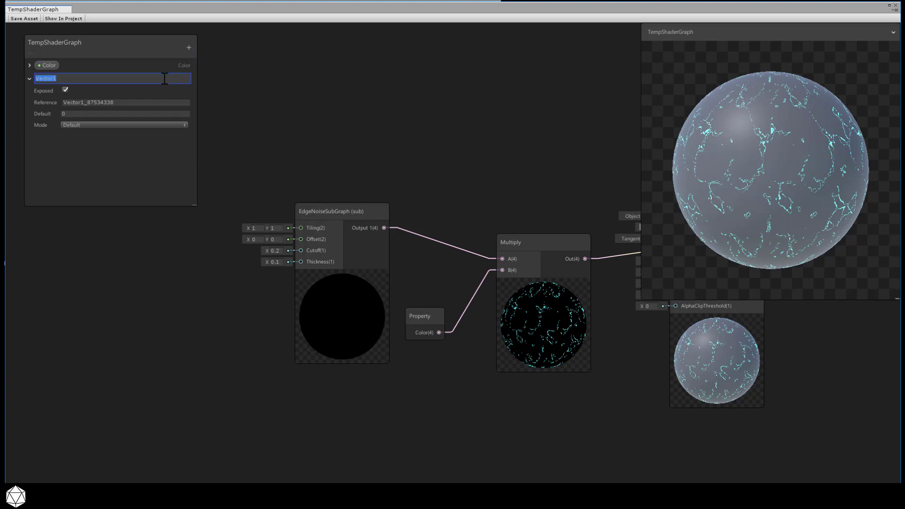
pyautogui.write('Cutoff')
pyautogui.press('Return')
pyautogui.click(150, 114)
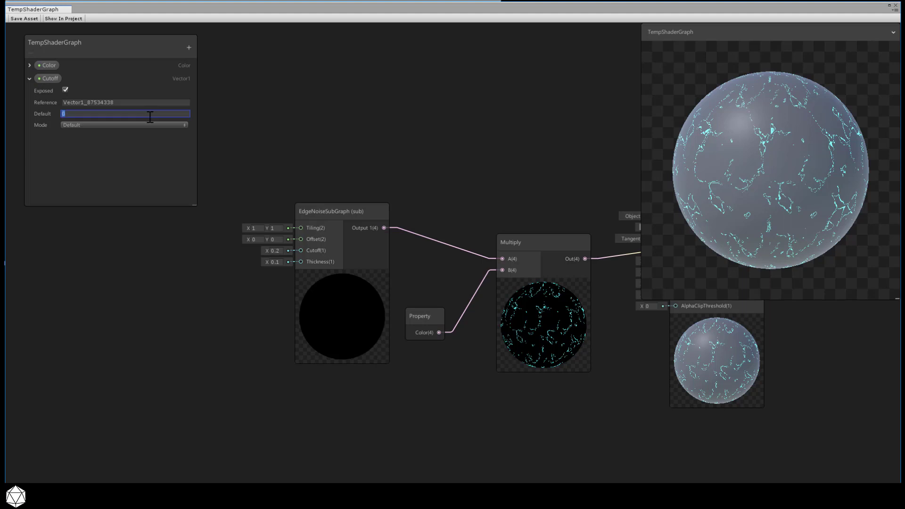
pyautogui.write('0.2')
pyautogui.click(188, 48)
pyautogui.click(225, 57)
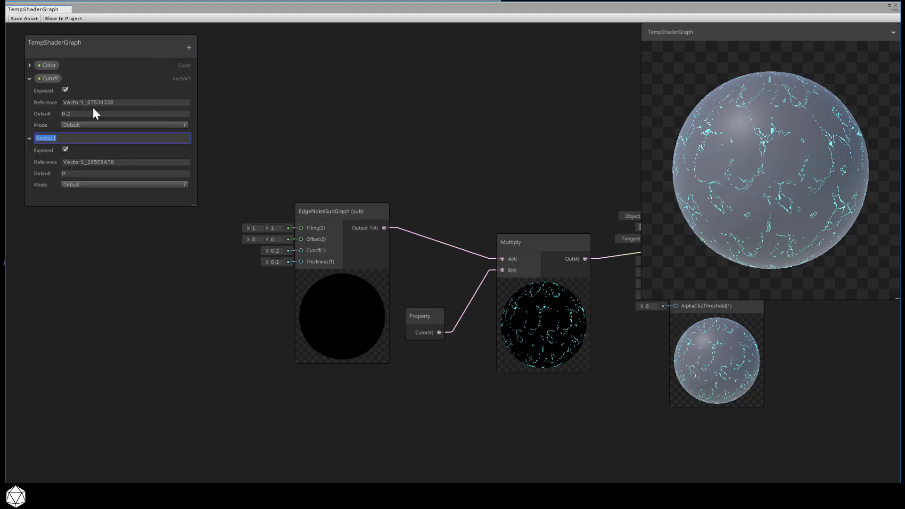
pyautogui.write('Thickness')
pyautogui.press('Return')
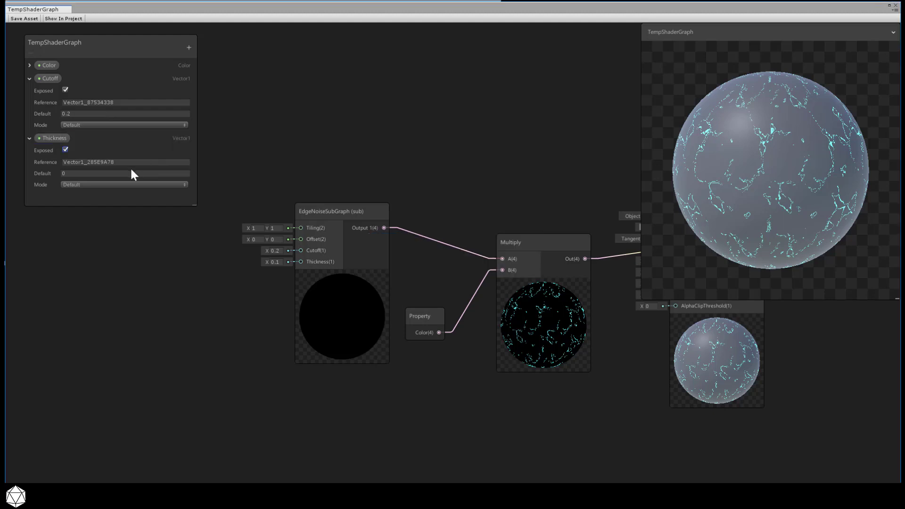
pyautogui.click(131, 173)
pyautogui.write('.1')
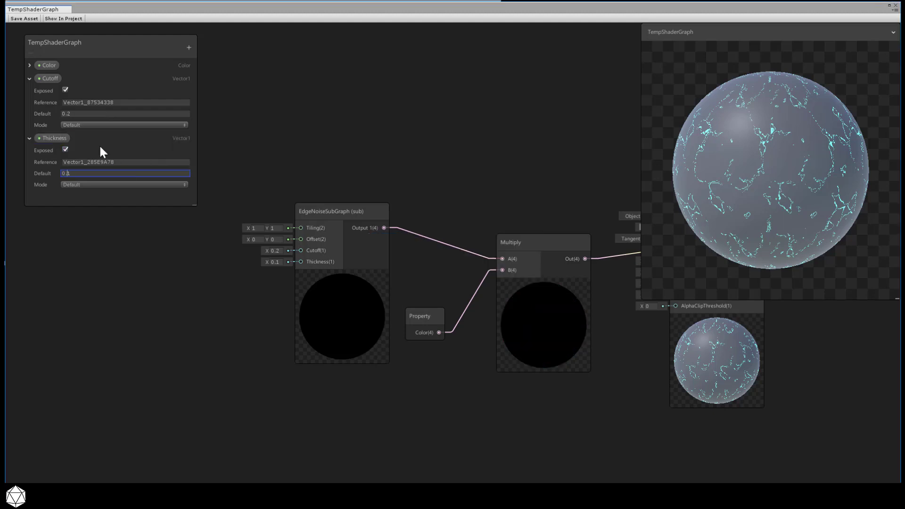
# - Connect Cutoff and Thickness nodes to the sub graph's matching inputs and save the shader
pyautogui.moveTo(46, 78); pyautogui.dragTo(117, 245)
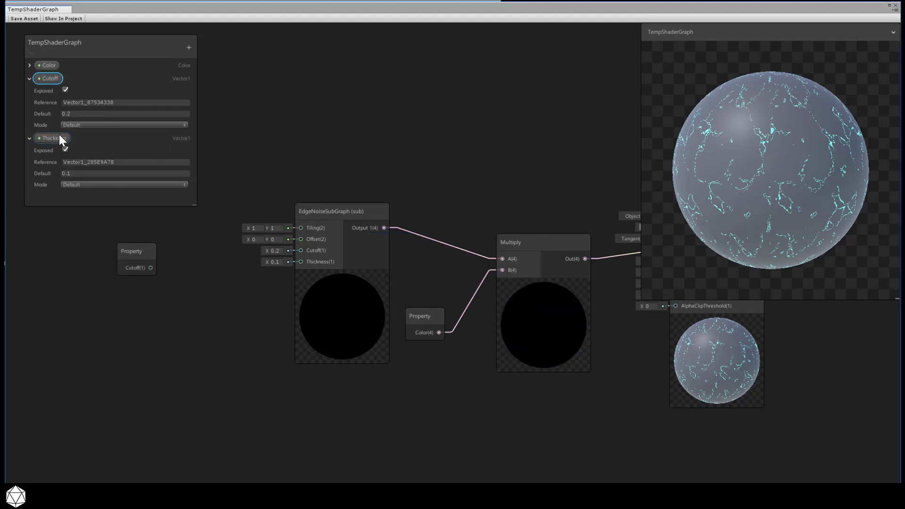
pyautogui.moveTo(55, 137); pyautogui.dragTo(142, 302)
pyautogui.moveTo(154, 267); pyautogui.dragTo(301, 250)
pyautogui.moveTo(176, 324); pyautogui.dragTo(301, 262)
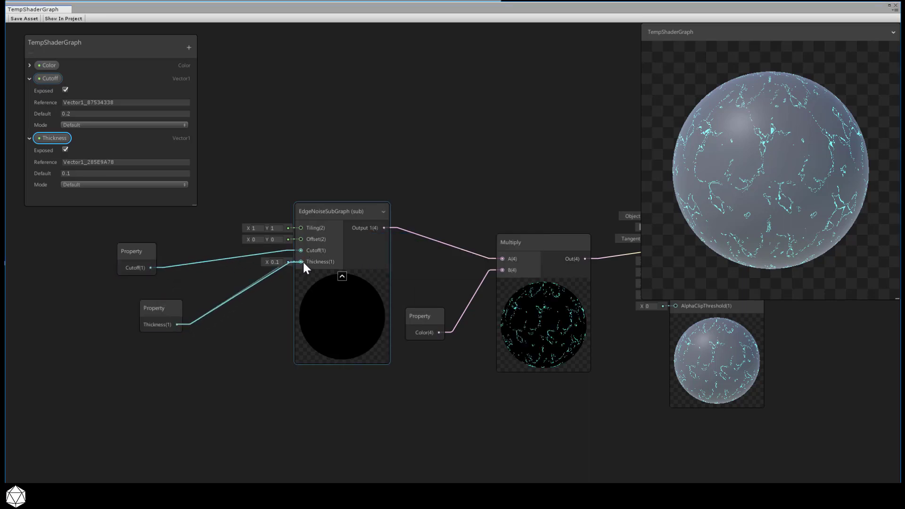
pyautogui.moveTo(140, 248); pyautogui.dragTo(175, 232)
pyautogui.moveTo(154, 302); pyautogui.dragTo(170, 275)
pyautogui.click(25, 19)
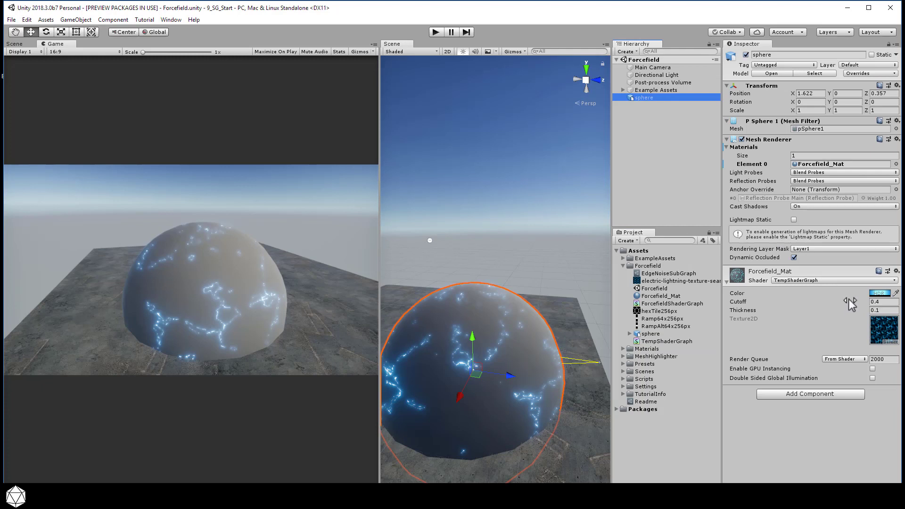
# - Lower Forcefield_Mat's Cutoff to about 0.39 in the Inspector, thinning the blue lightning lines
pyautogui.moveTo(849, 299)
pyautogui.mouseDown()
pyautogui.moveTo(833, 296)
pyautogui.moveTo(848, 296)
pyautogui.moveTo(842, 293)
pyautogui.moveTo(841, 306)
pyautogui.mouseUp()
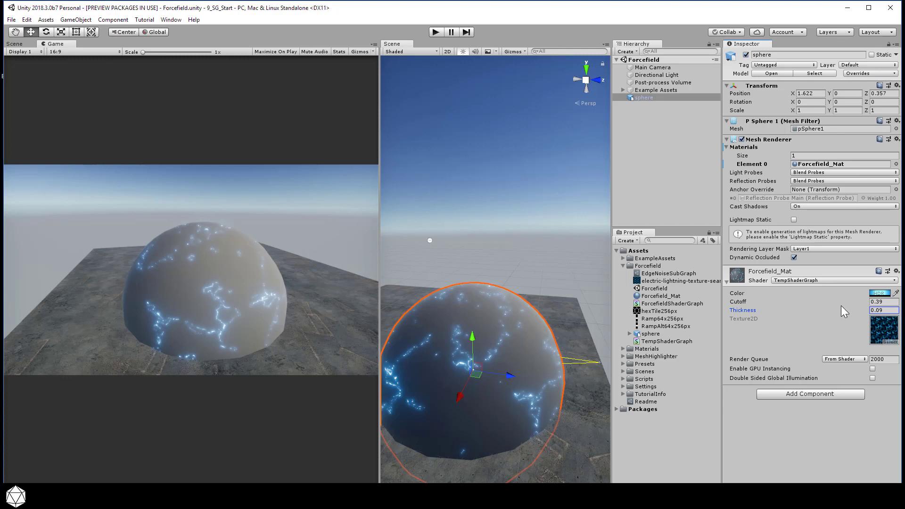
pyautogui.moveTo(853, 298)
pyautogui.mouseDown()
pyautogui.moveTo(843, 300)
pyautogui.moveTo(853, 302)
pyautogui.mouseUp()
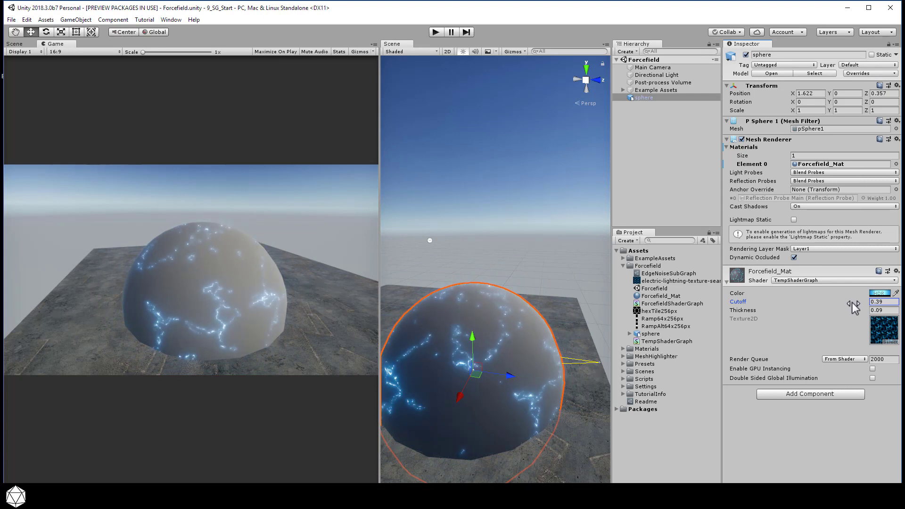